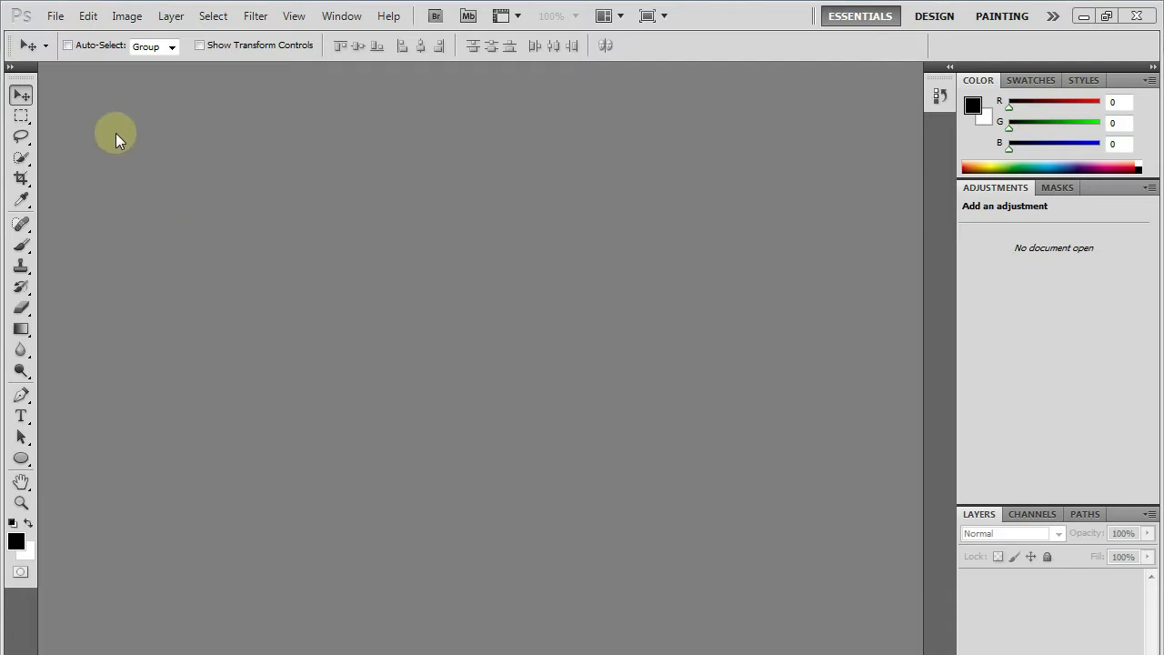
Step: Open me.jpg and float its document window near the top of the workspace
click(57, 20)
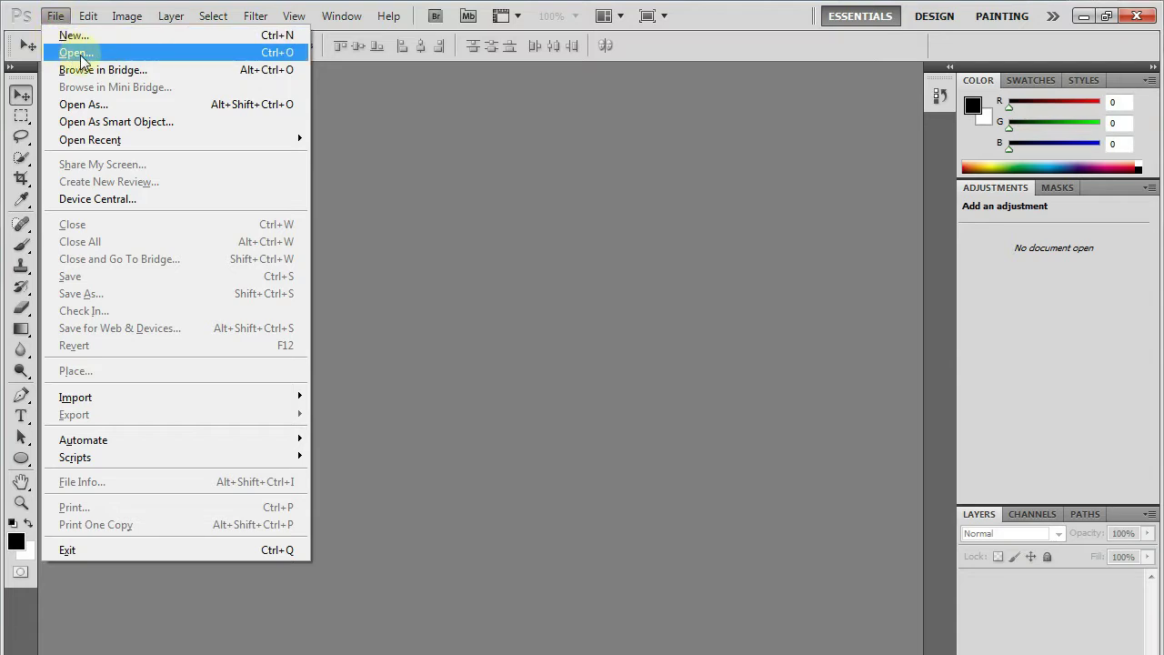
click(76, 52)
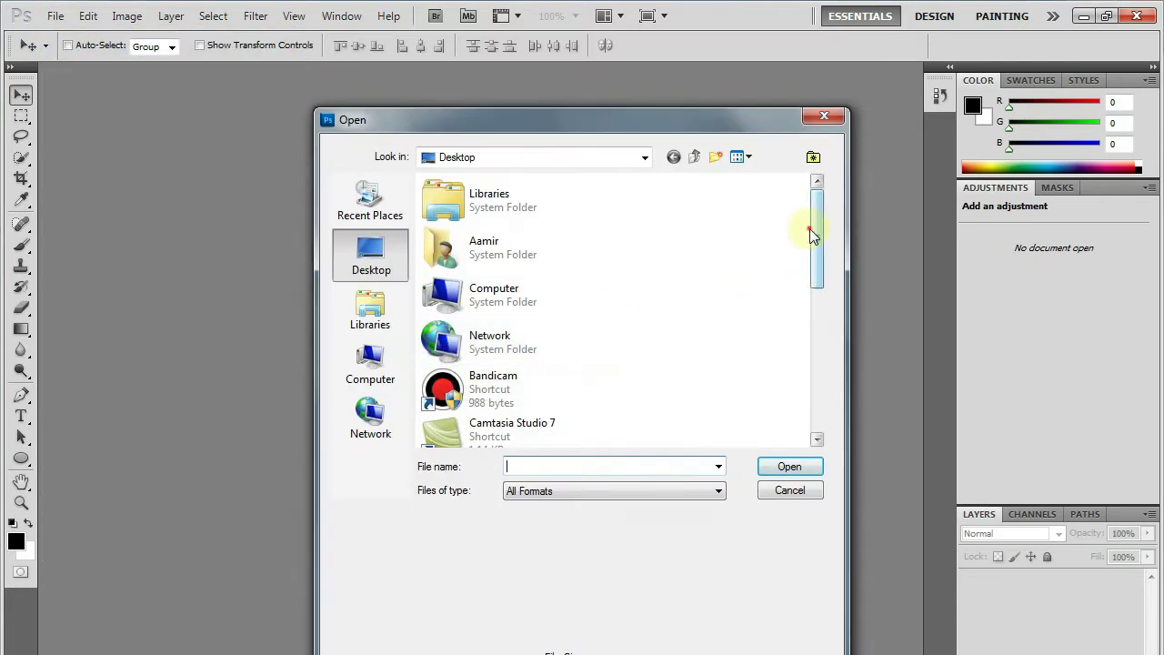
drag(816, 235, 818, 393)
click(560, 440)
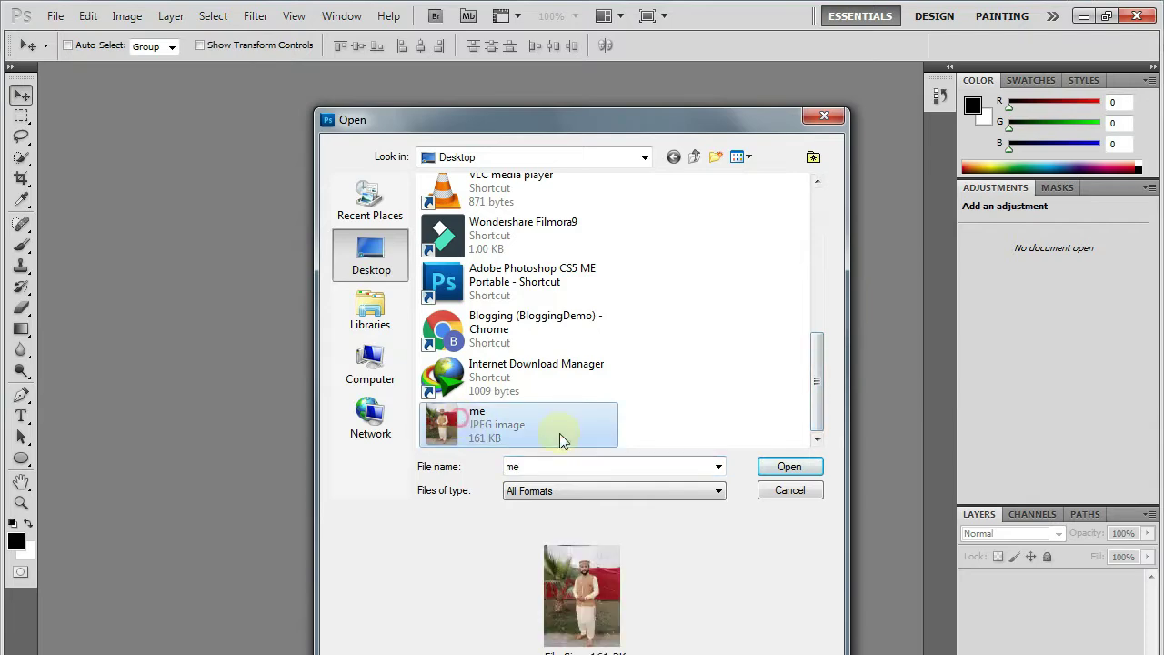
click(802, 467)
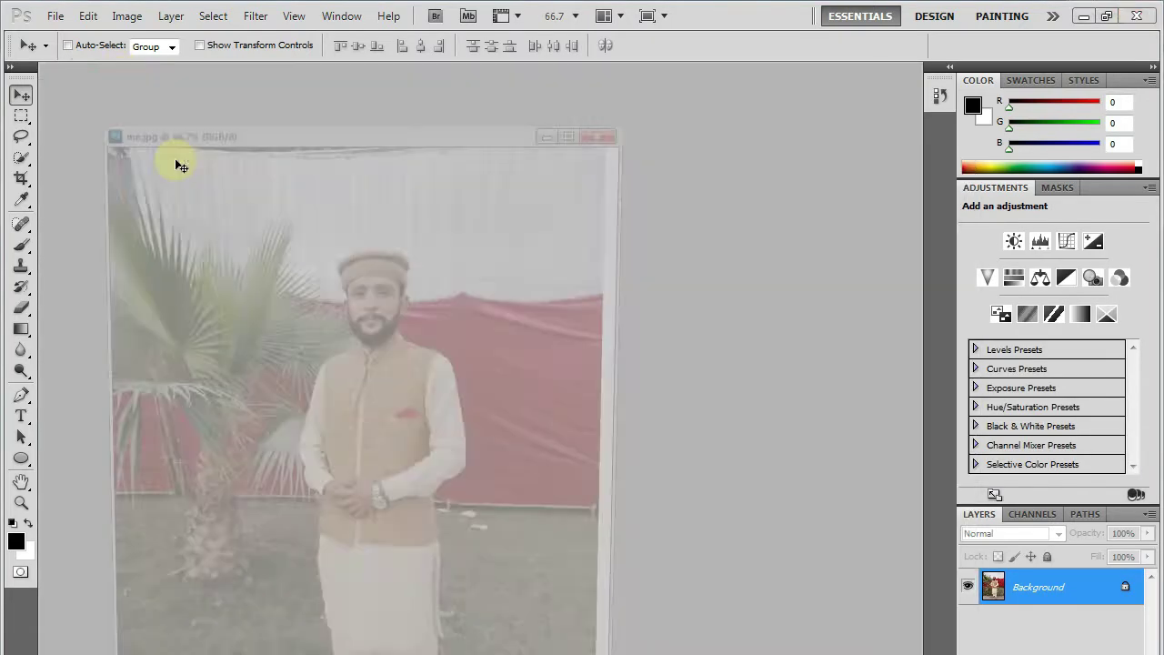
drag(119, 70, 264, 165)
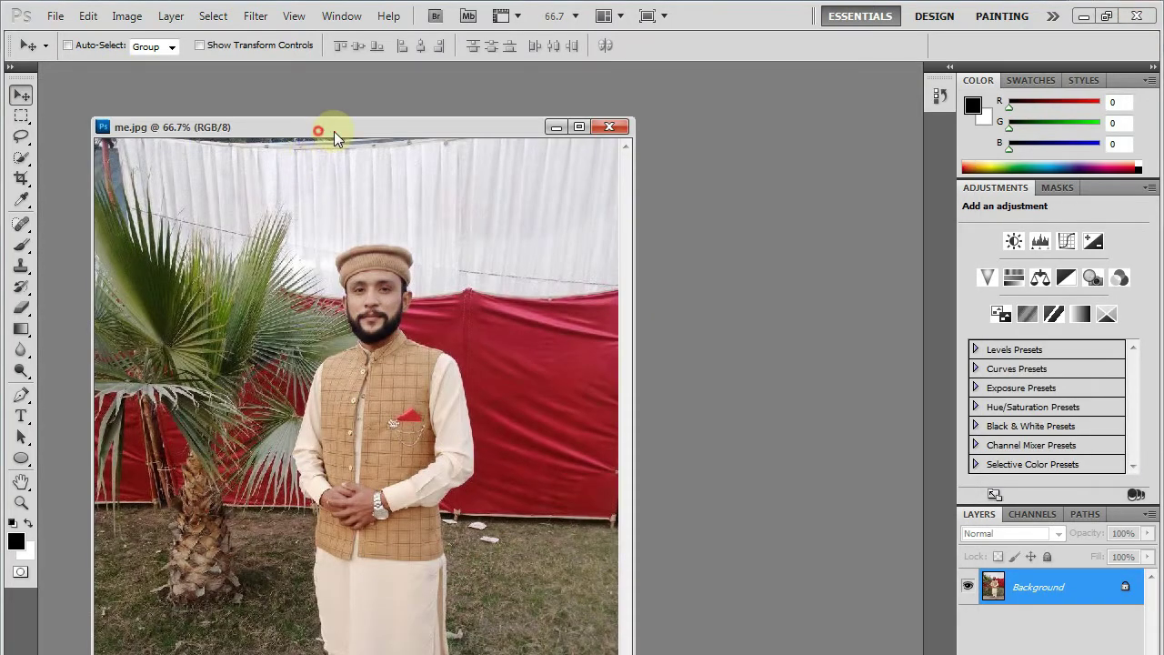
drag(333, 131, 445, 85)
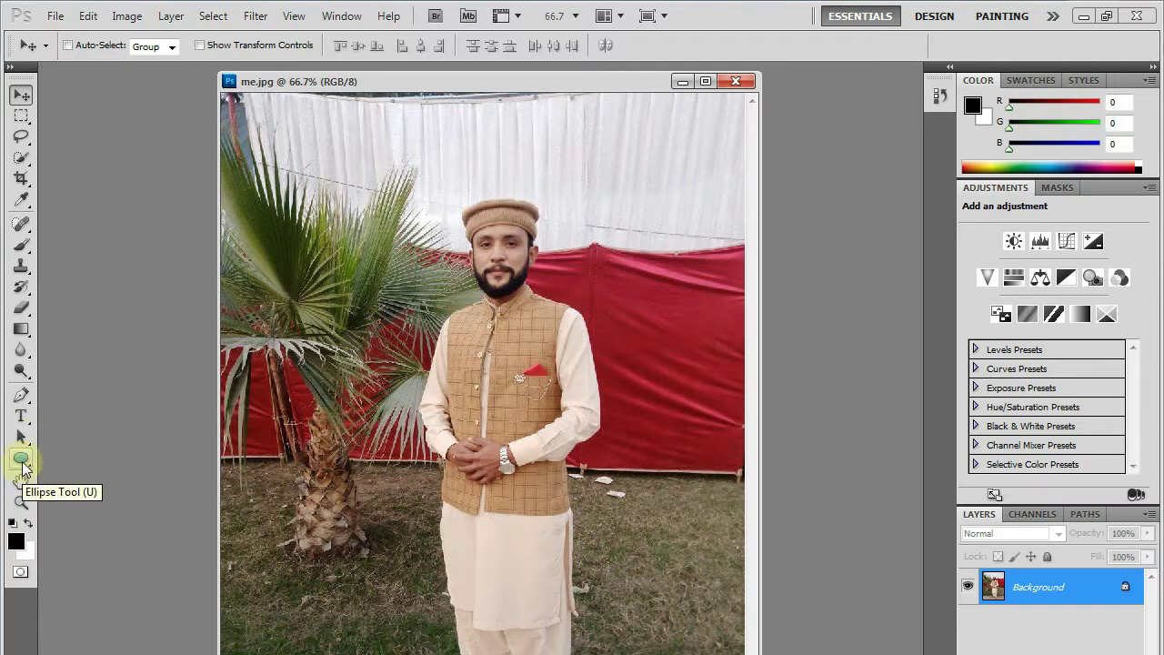
click(23, 467)
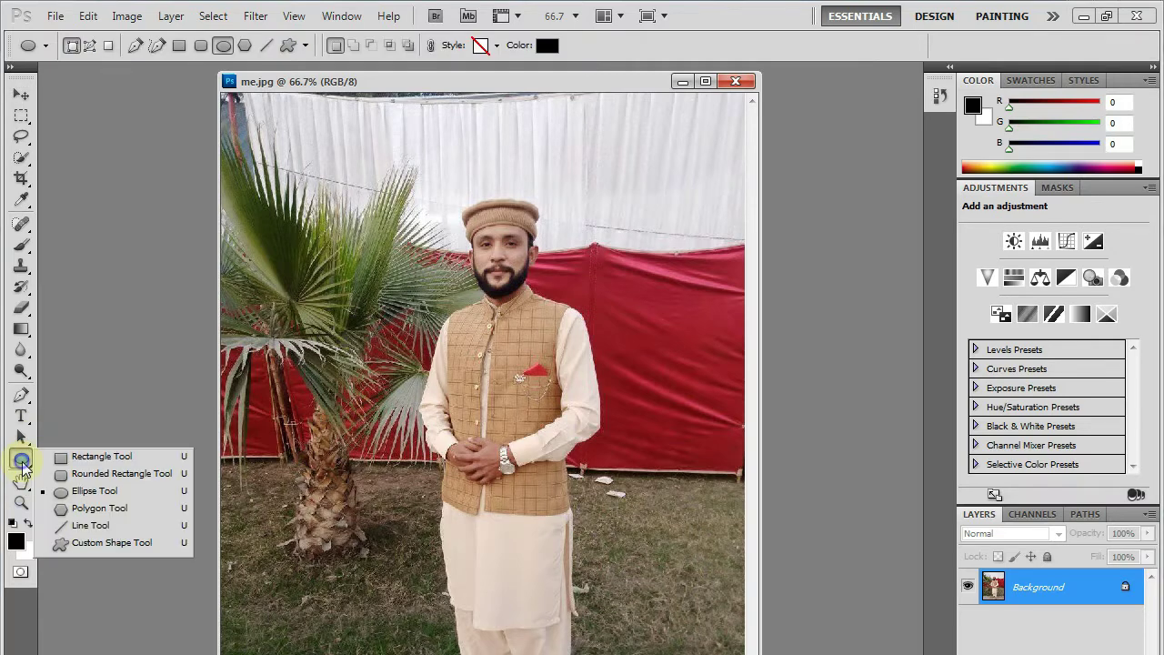
click(94, 491)
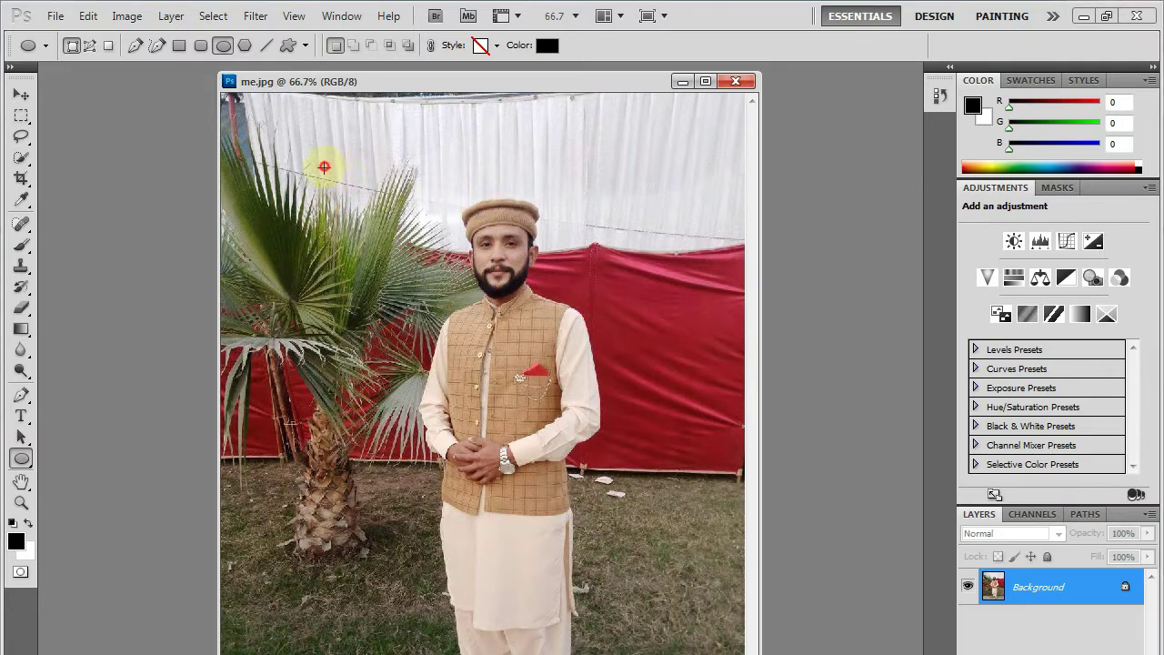
mouse_move(329, 166)
mouse_down()
mouse_move(661, 495)
mouse_move(664, 513)
mouse_up()
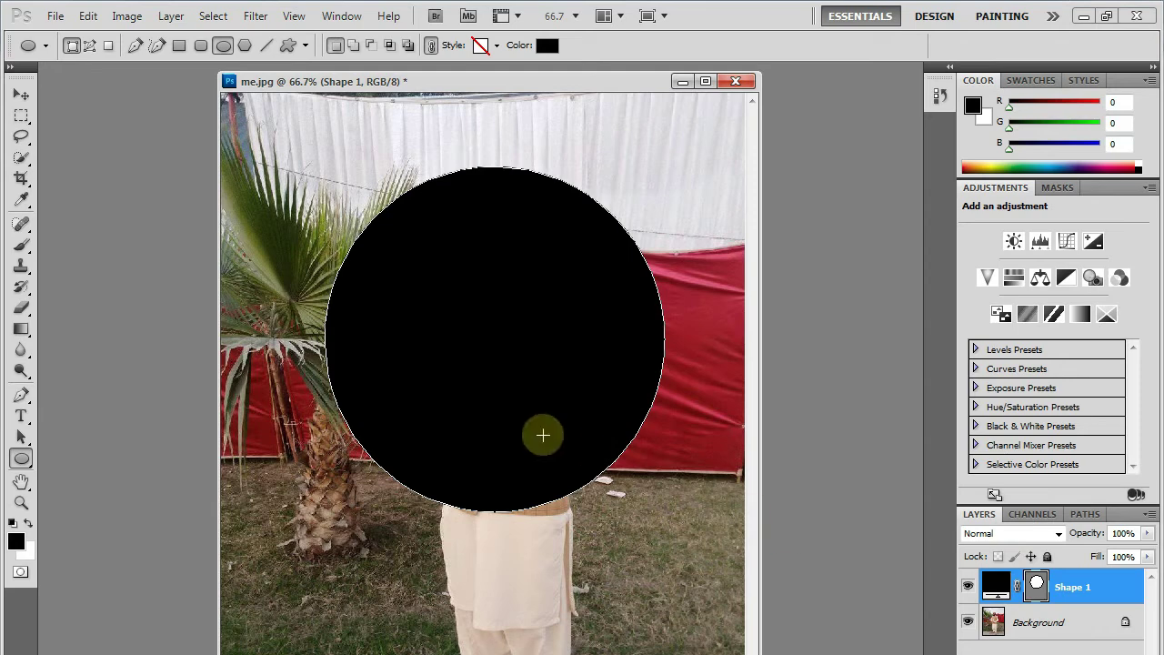
key(ctrl+z)
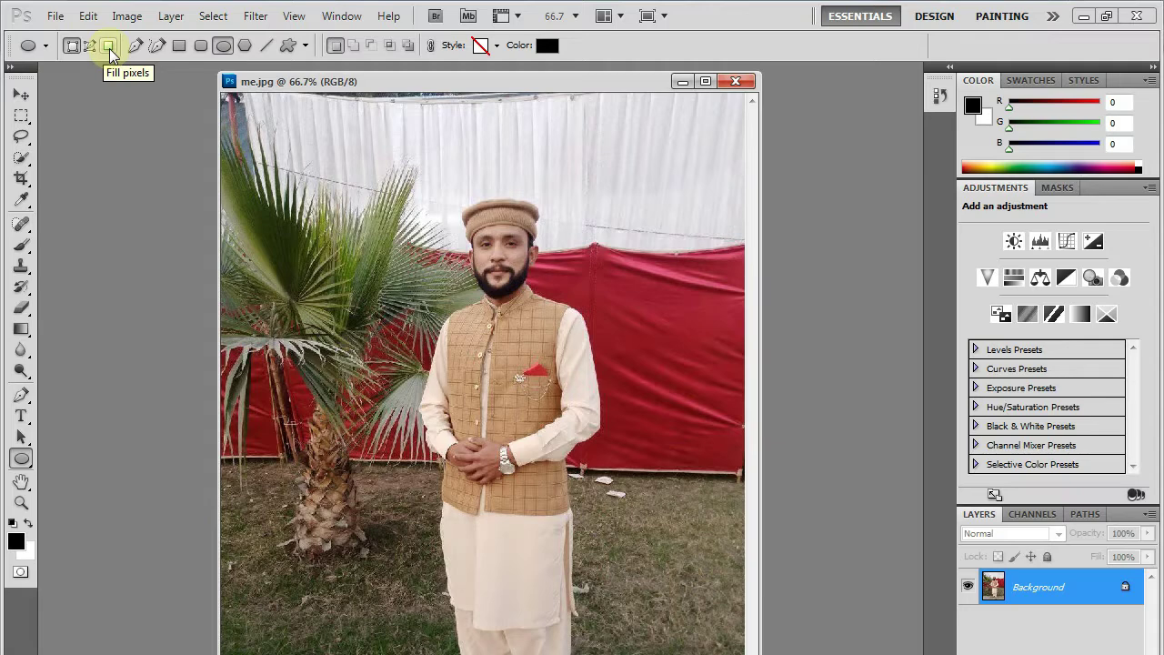
Step: Set the Ellipse Tool to Paths and draw a circle around the man's head and shoulders
click(92, 53)
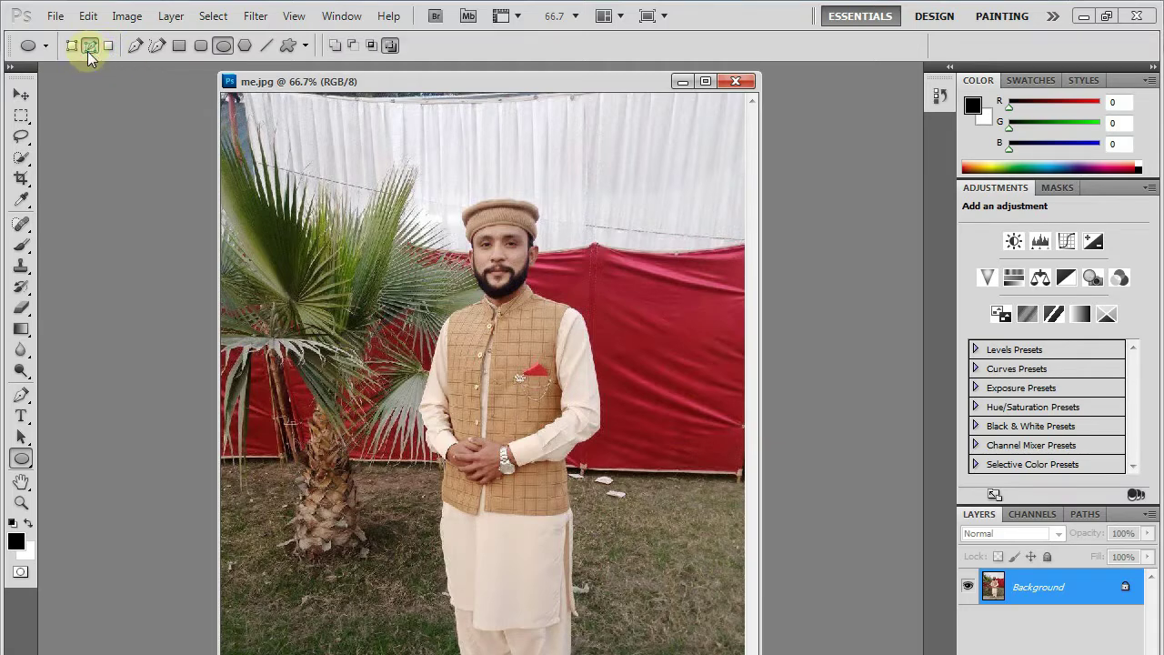
click(91, 53)
click(335, 187)
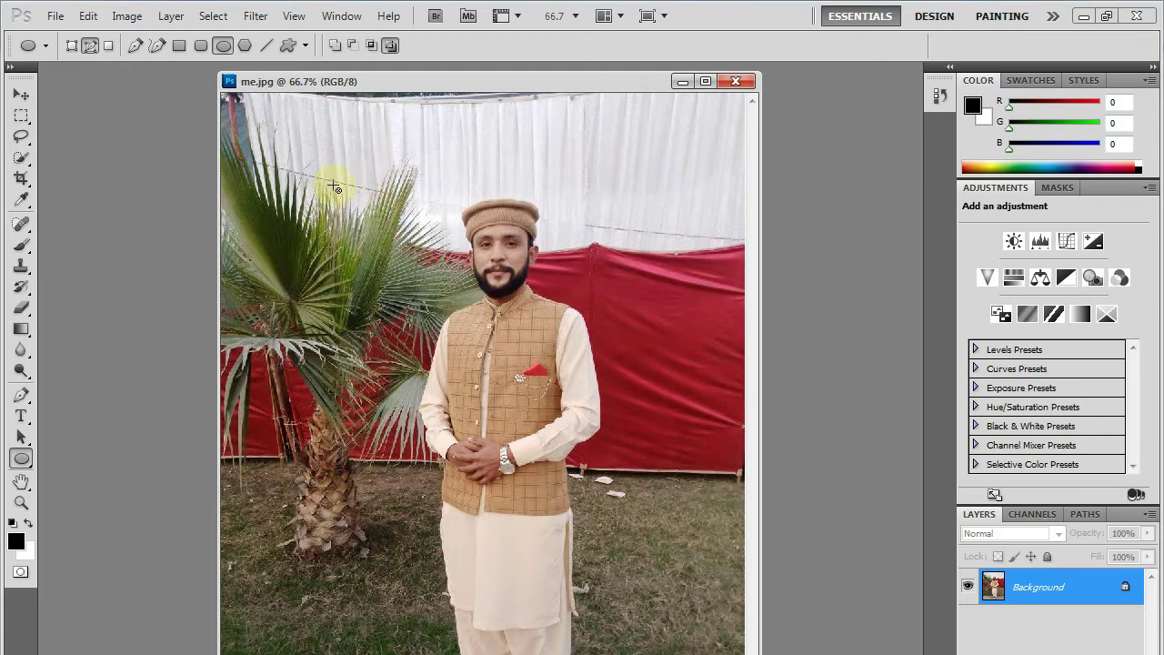
drag(331, 172, 656, 494)
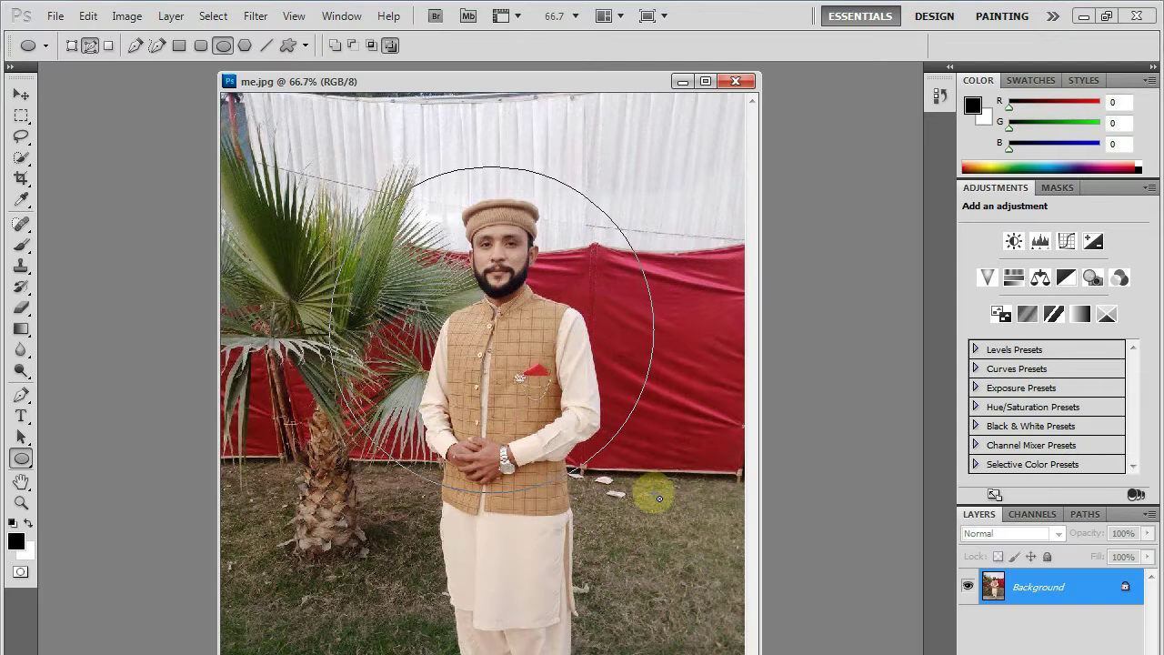
drag(655, 495, 667, 501)
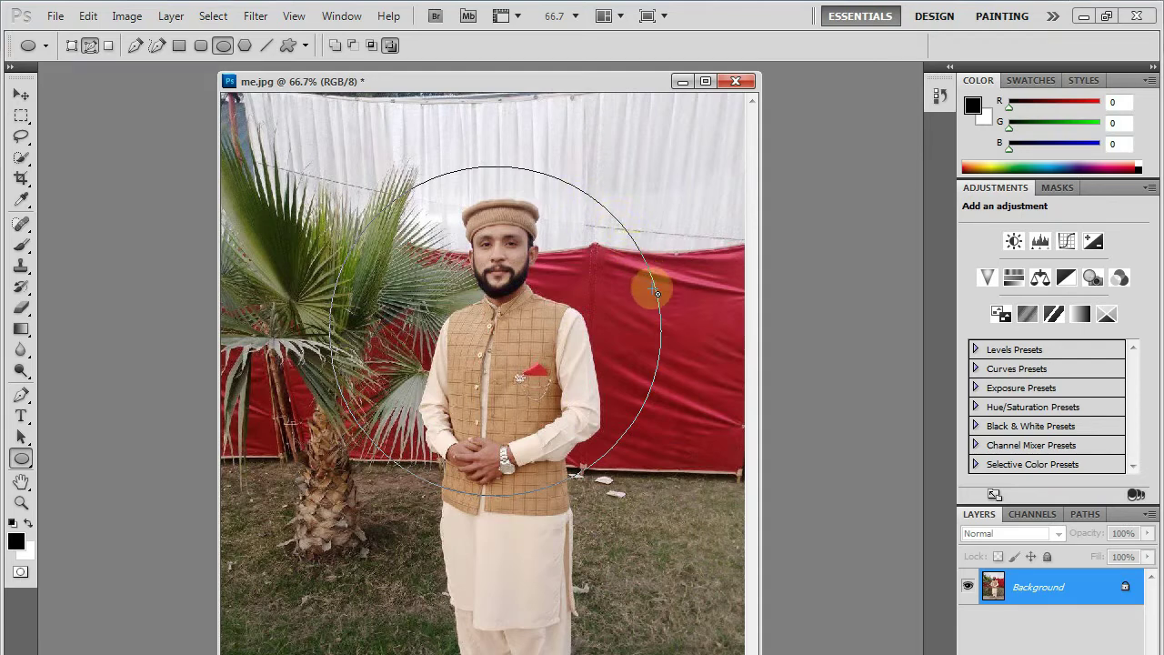
right_click(625, 231)
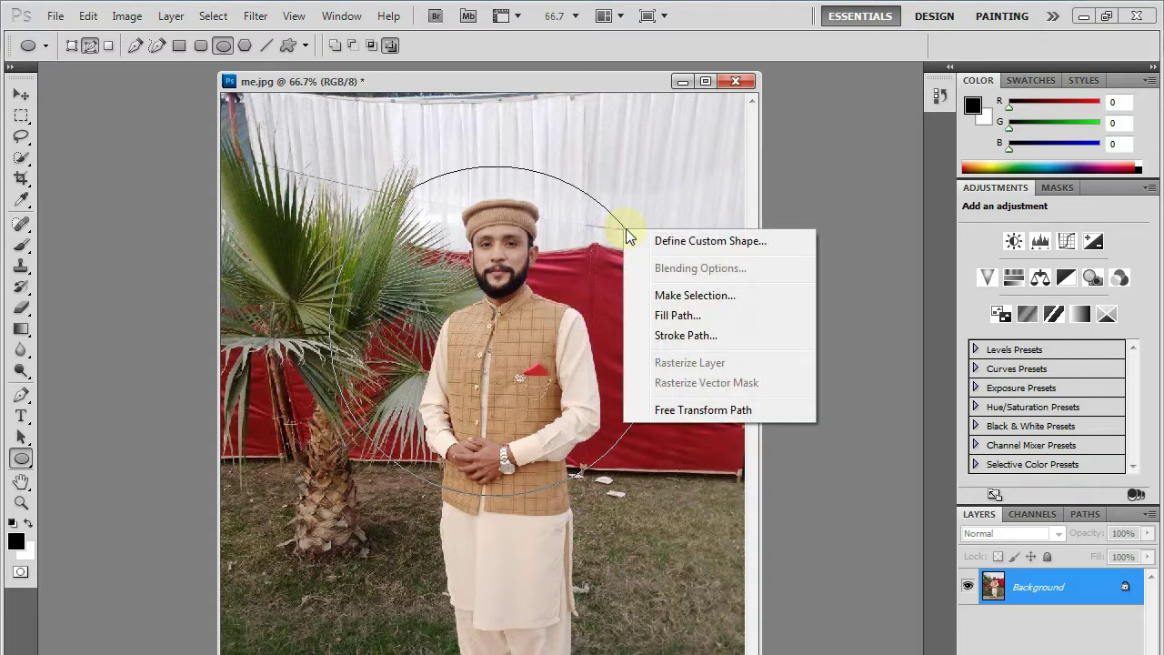
Step: Make a selection from the circular path, entering 8 as the feather radius
click(674, 300)
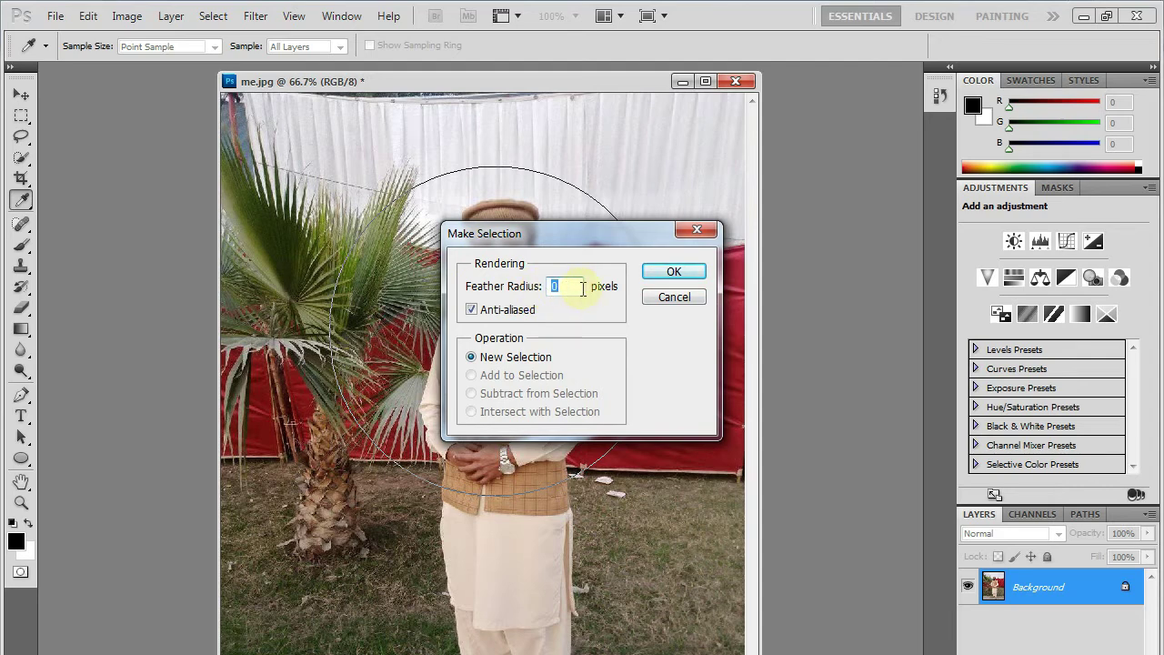
text(8)
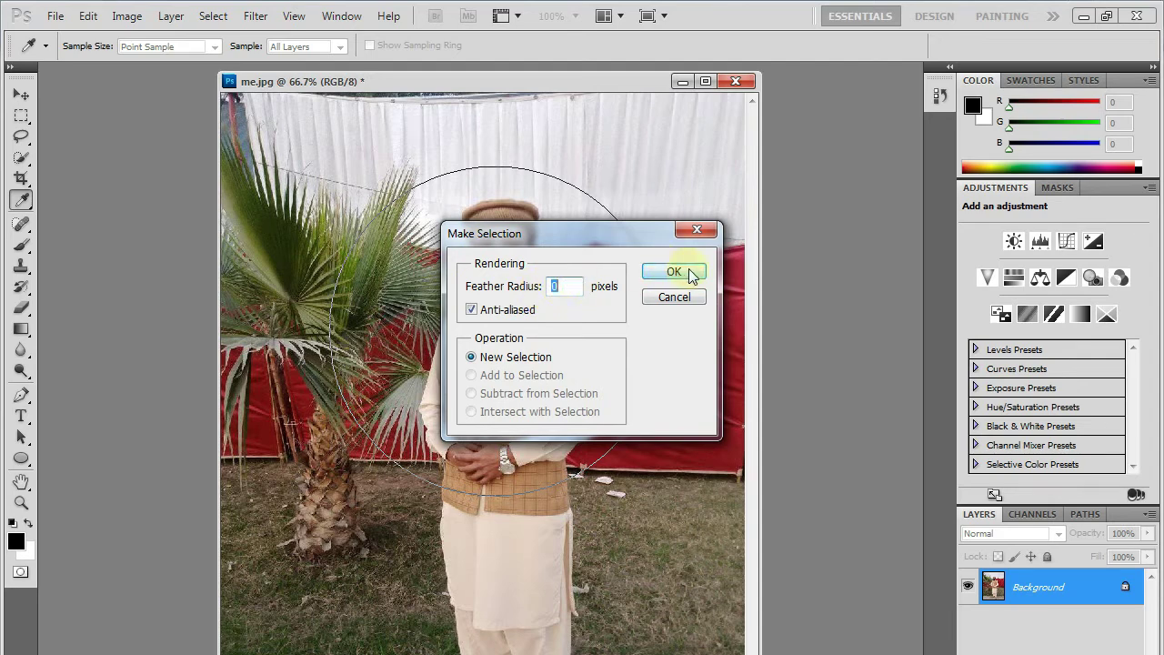
click(691, 272)
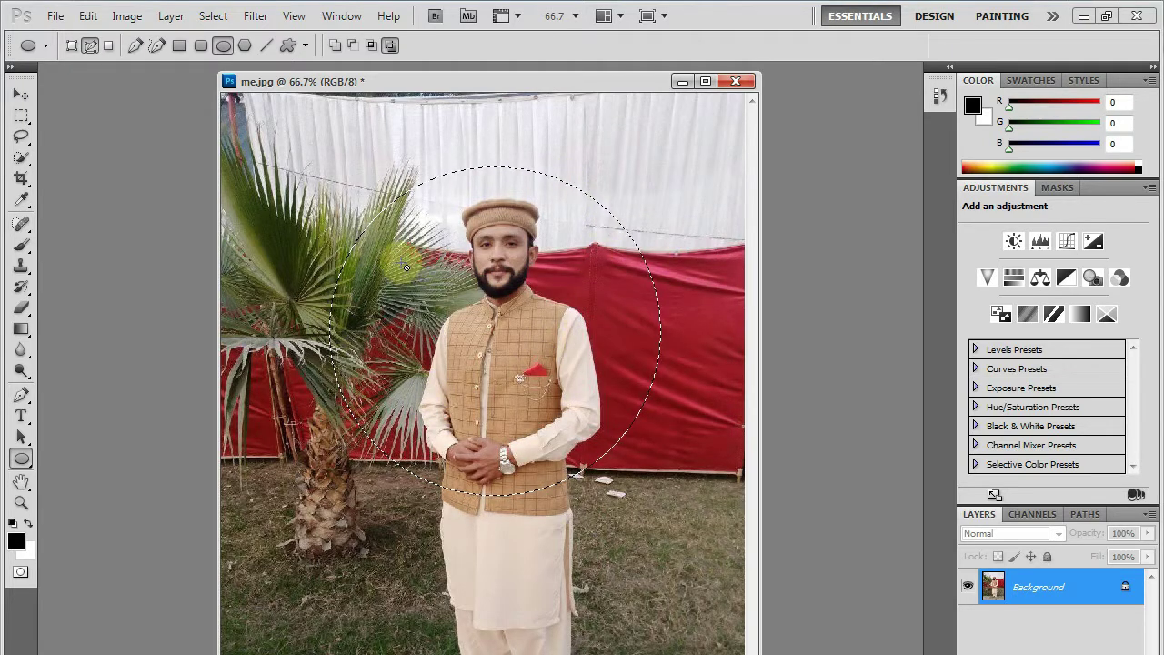
Step: Invert the selection and clear everything outside the circle to white
click(215, 18)
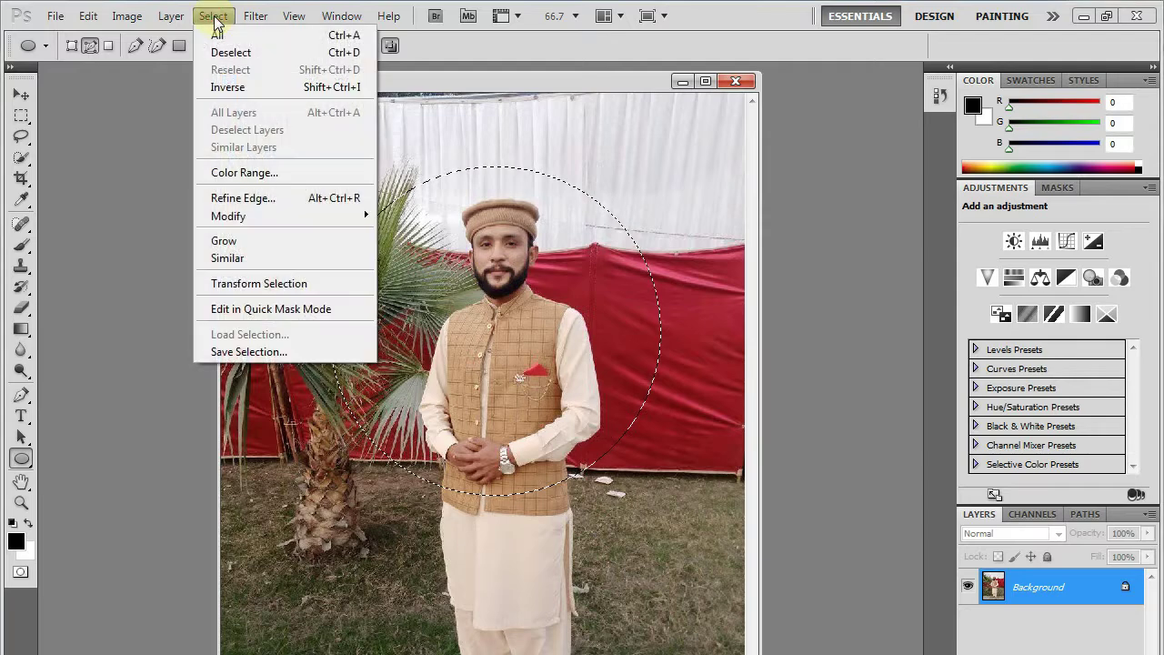
click(230, 88)
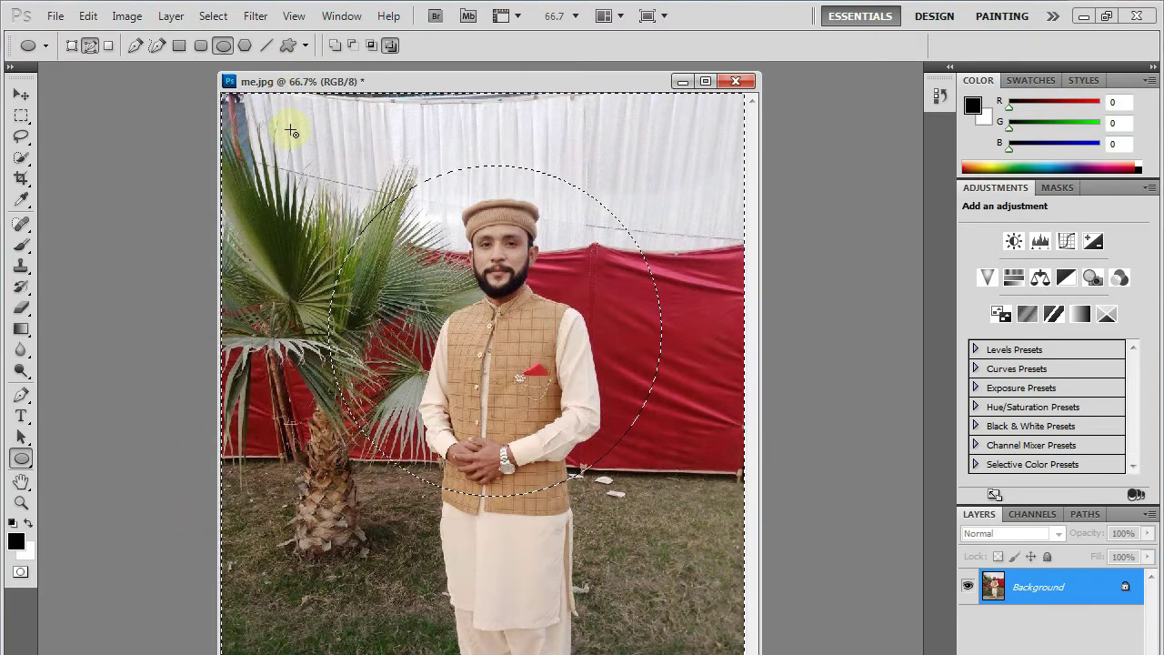
click(84, 18)
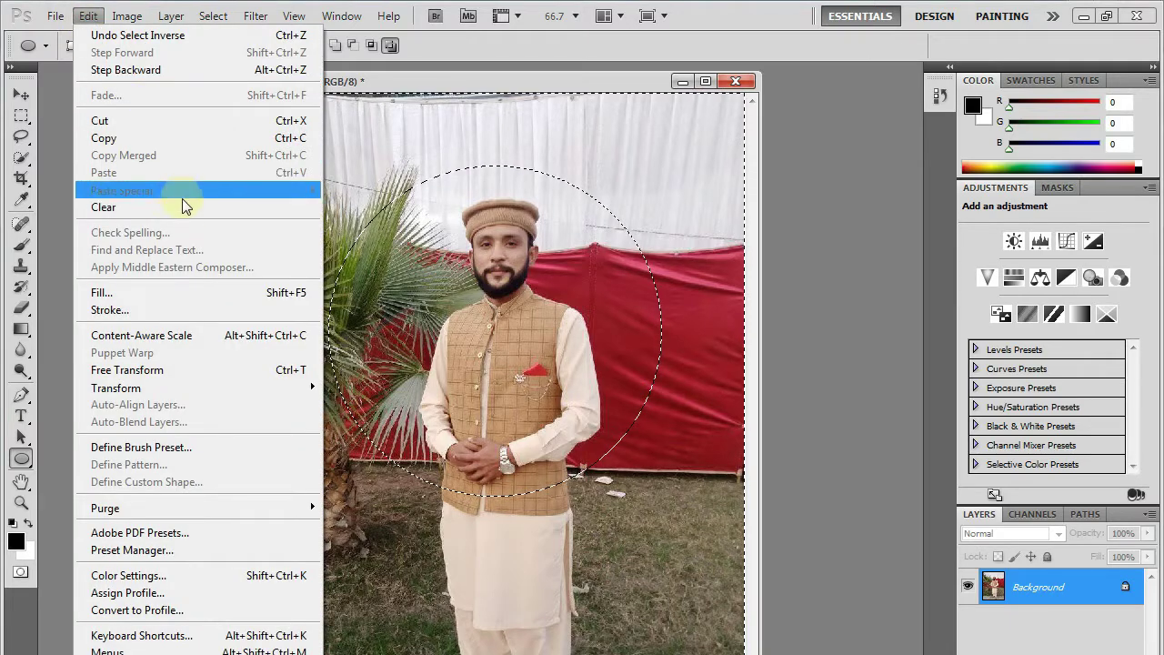
click(177, 208)
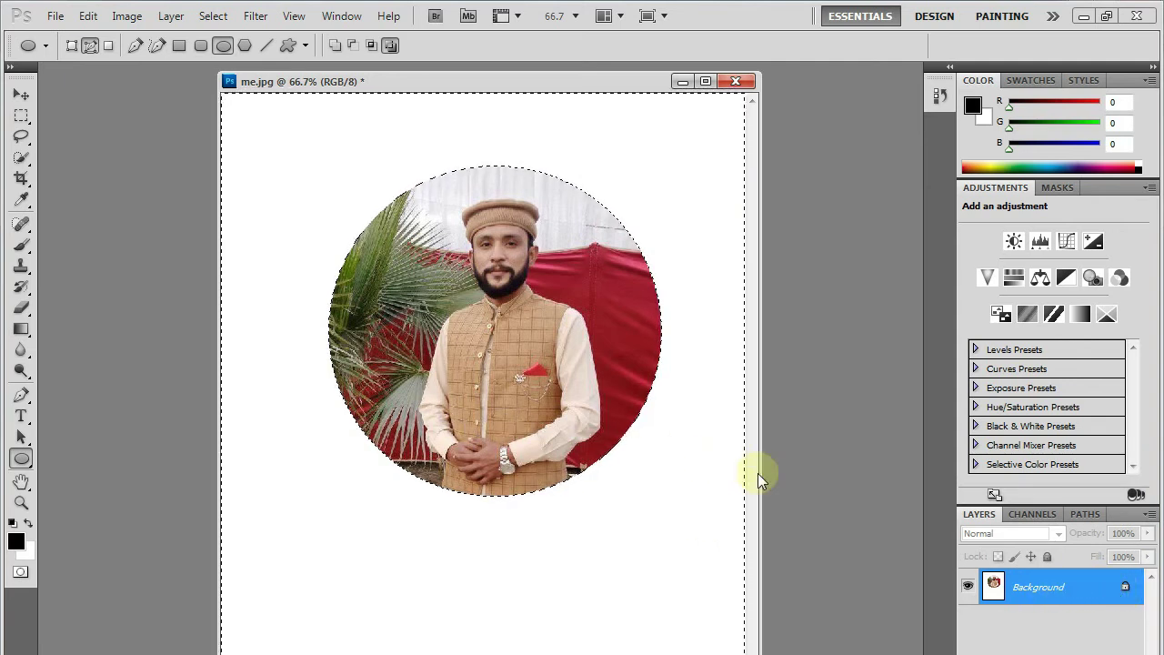
Step: Convert Background to Layer 0, clear outside the circle to transparency, and nudge the portrait
double_click(1060, 586)
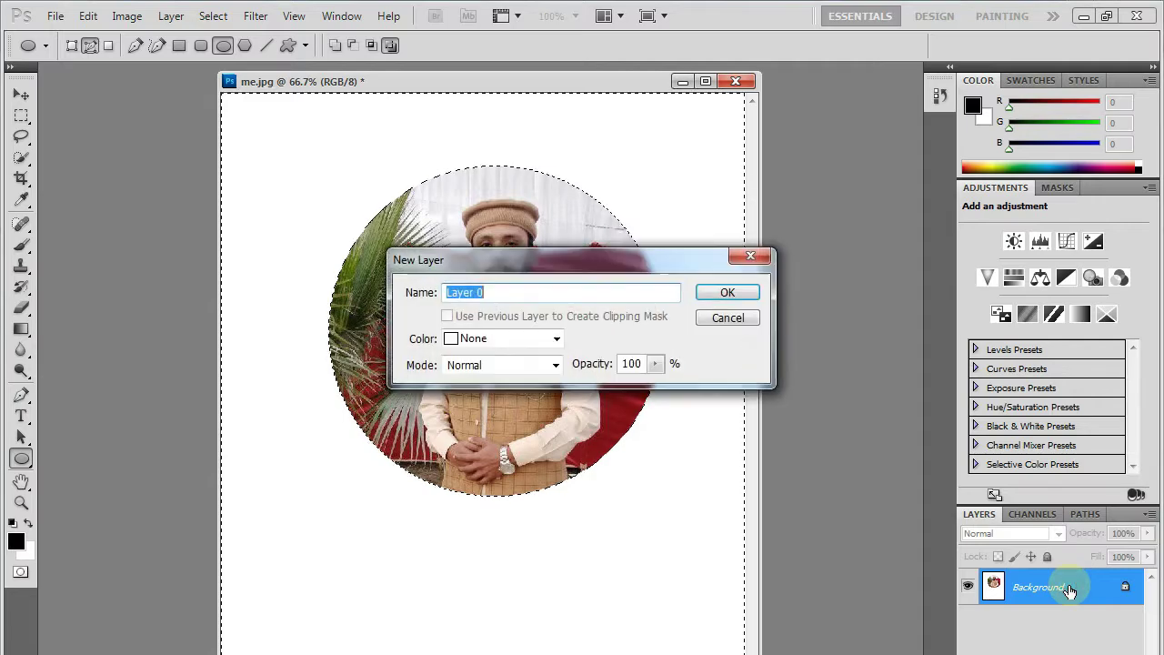
click(728, 293)
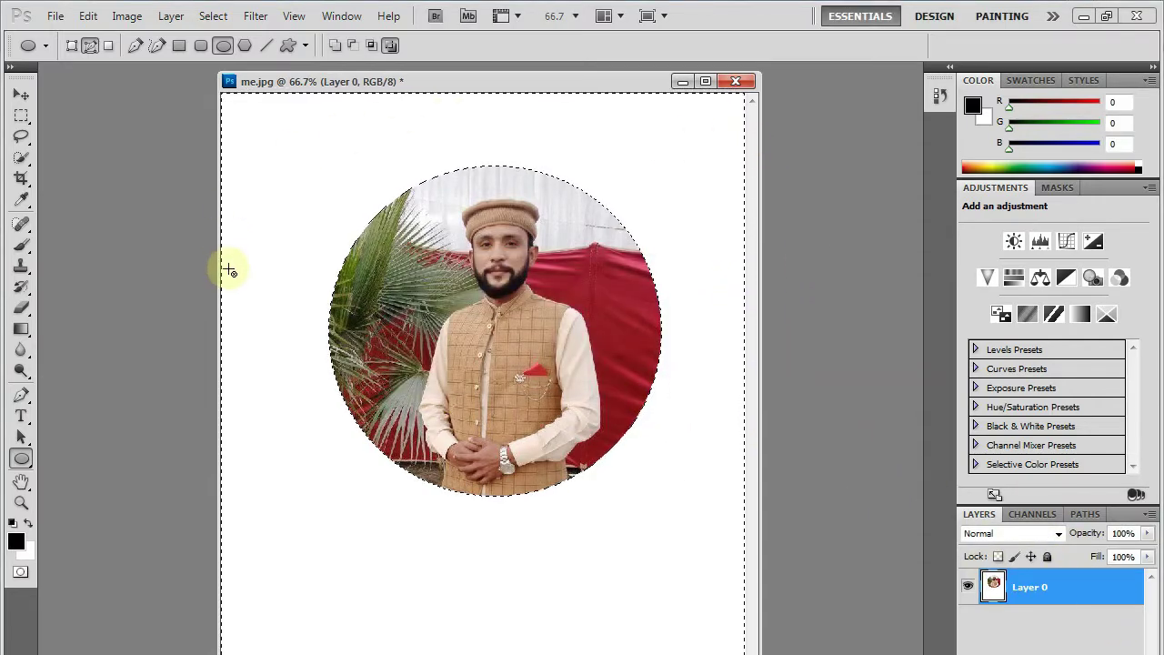
click(88, 15)
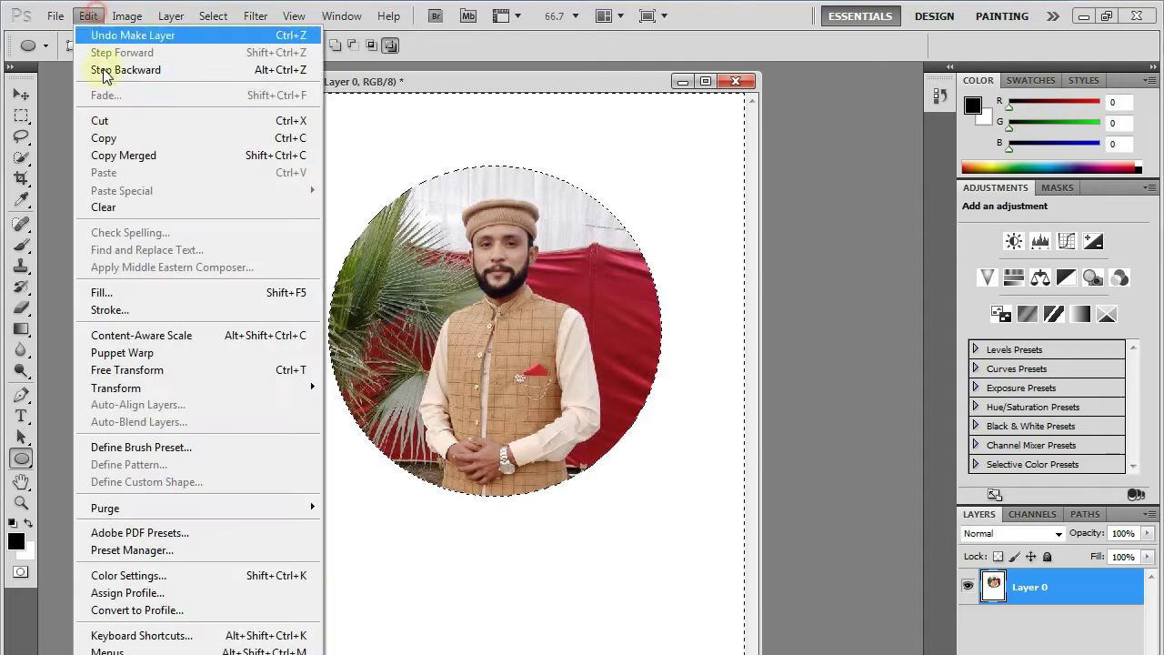
click(98, 203)
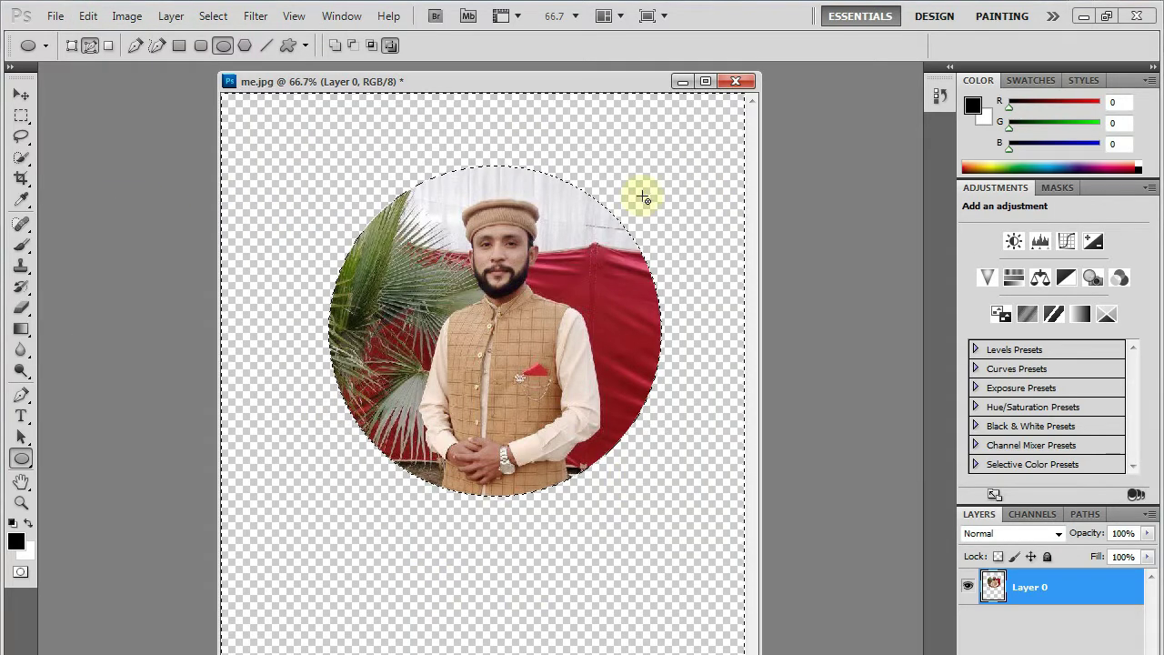
click(21, 95)
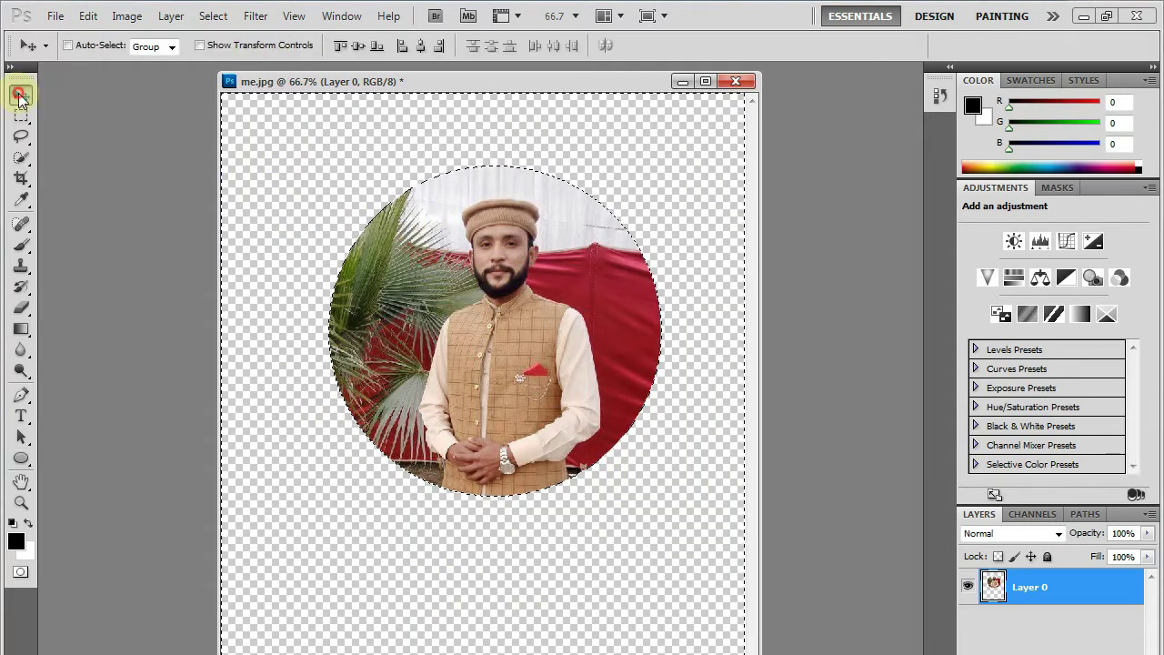
mouse_move(505, 260)
mouse_down()
mouse_move(430, 285)
mouse_move(499, 240)
mouse_up()
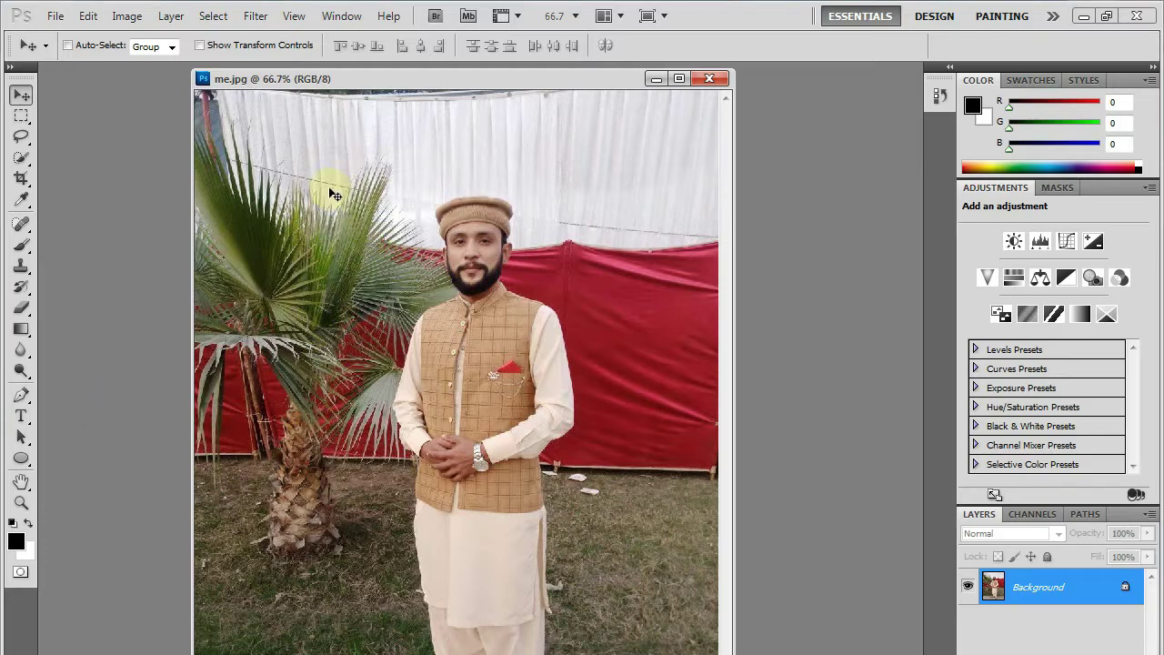
Step: Select the Polygon Tool with 5 sides for drawing pentagon paths
drag(478, 75, 507, 87)
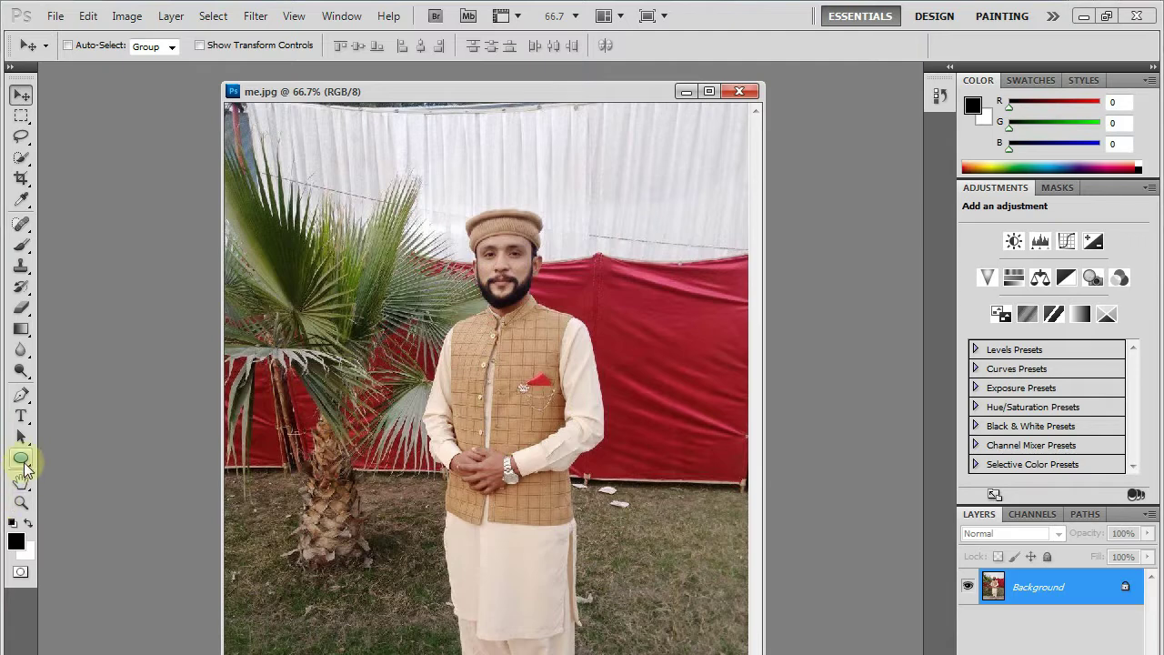
click(22, 460)
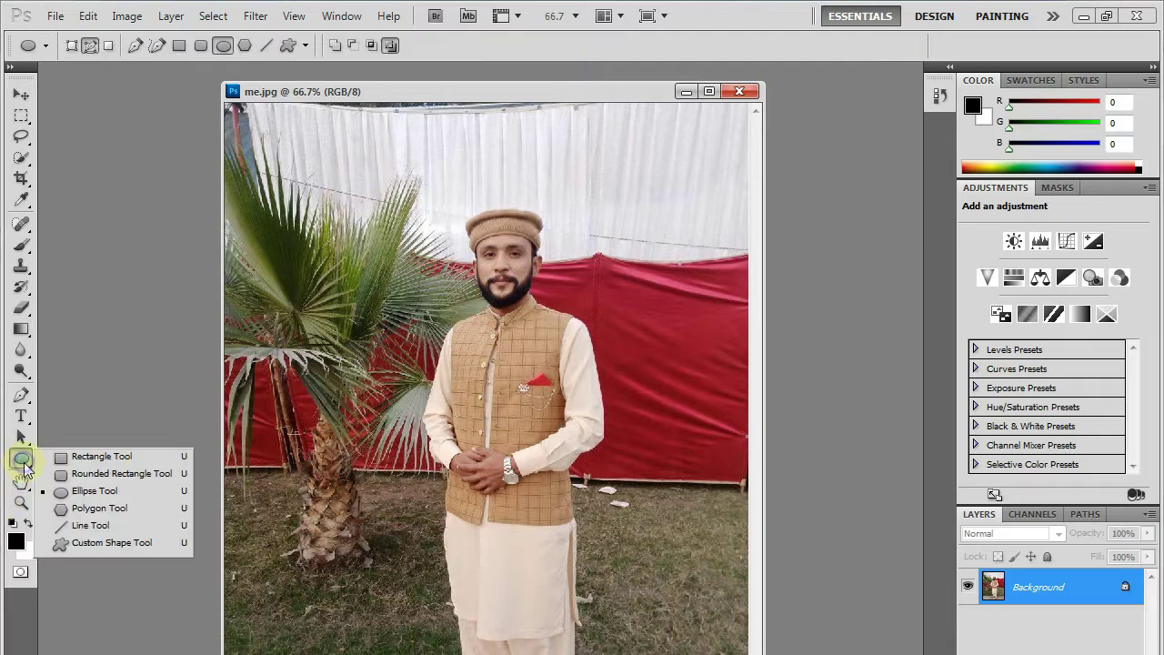
click(110, 510)
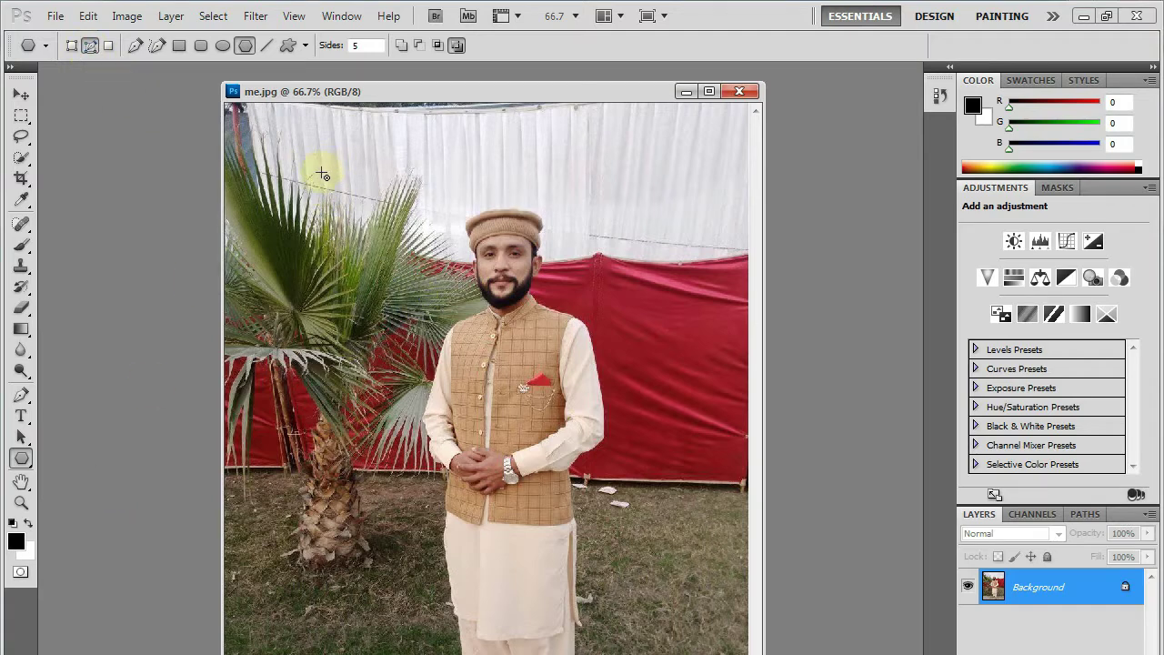
Step: Draw a pentagon path around the man's upper body, undoing two earlier attempts
mouse_move(343, 183)
mouse_down()
mouse_move(469, 315)
mouse_move(408, 223)
mouse_up()
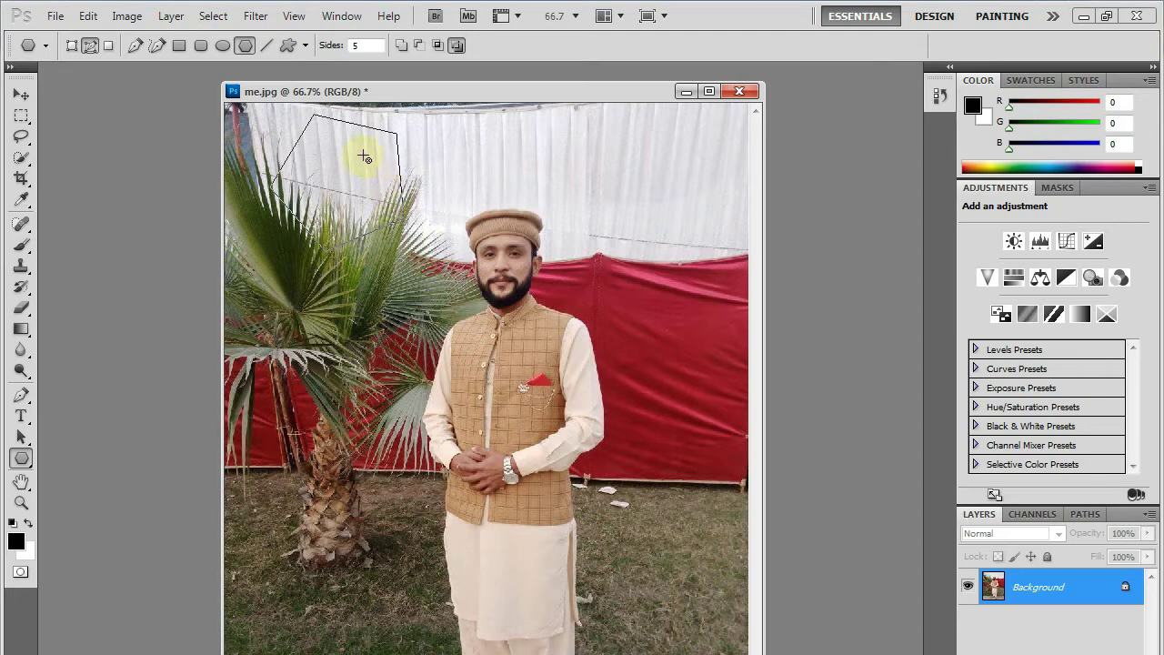
key(ctrl+z)
mouse_move(449, 314)
mouse_down()
mouse_move(616, 420)
mouse_move(655, 322)
mouse_move(664, 373)
mouse_move(607, 367)
mouse_up()
key(ctrl+z)
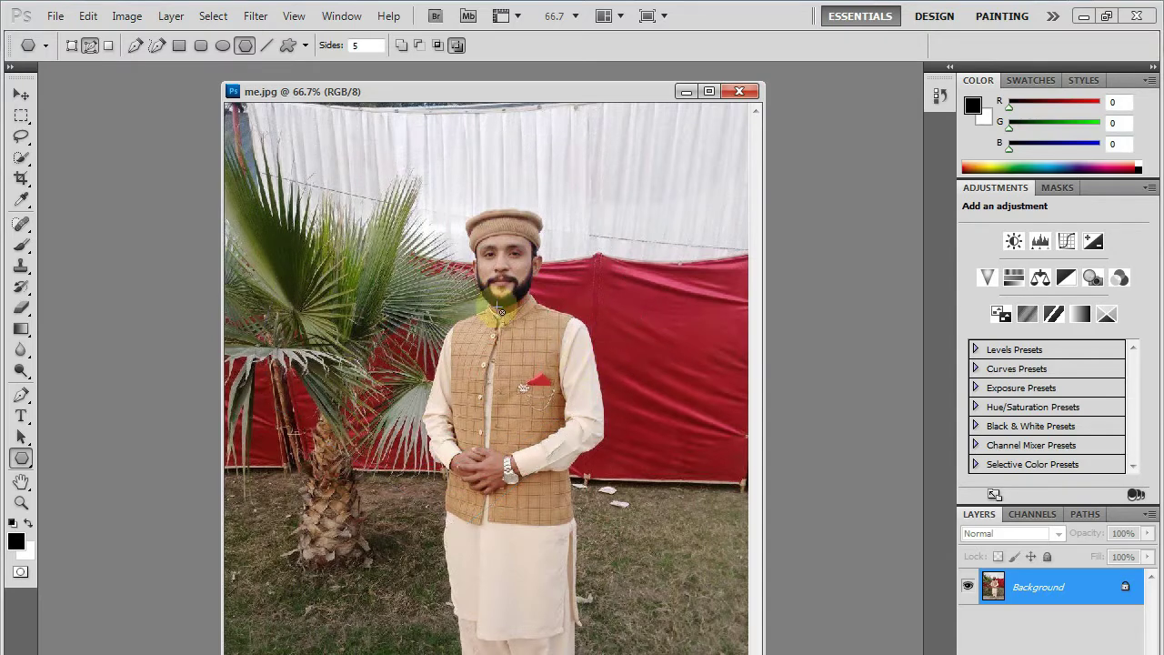
drag(480, 266, 550, 371)
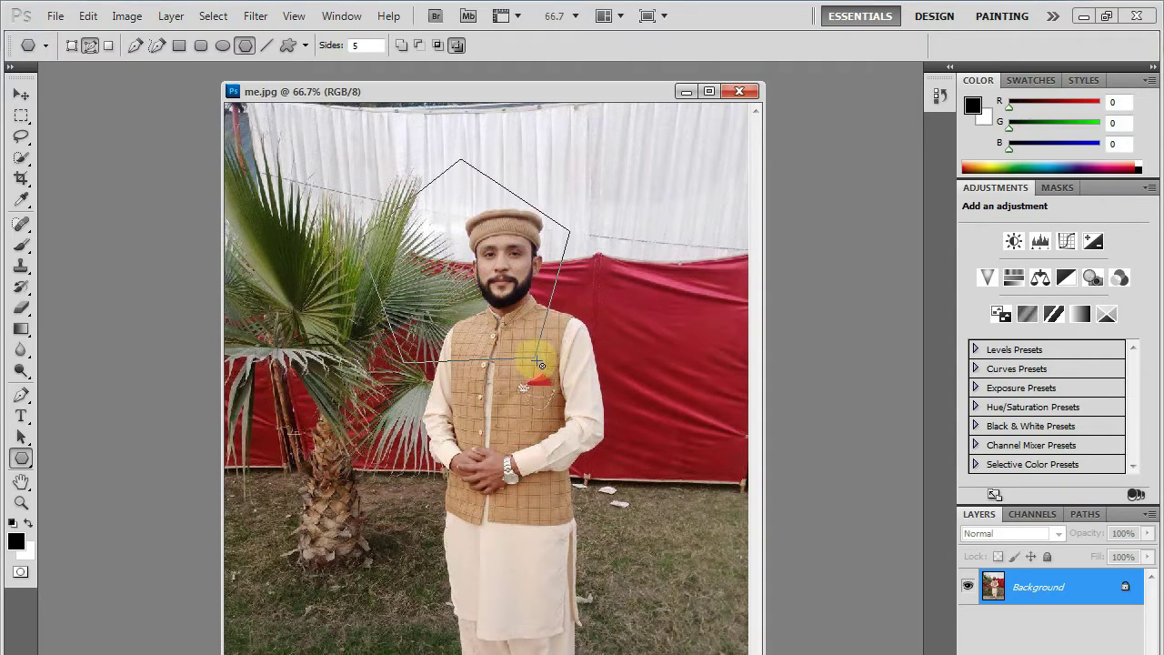
mouse_move(525, 329)
mouse_down()
mouse_move(571, 398)
mouse_move(562, 528)
mouse_move(669, 484)
mouse_move(490, 464)
mouse_move(530, 516)
mouse_up()
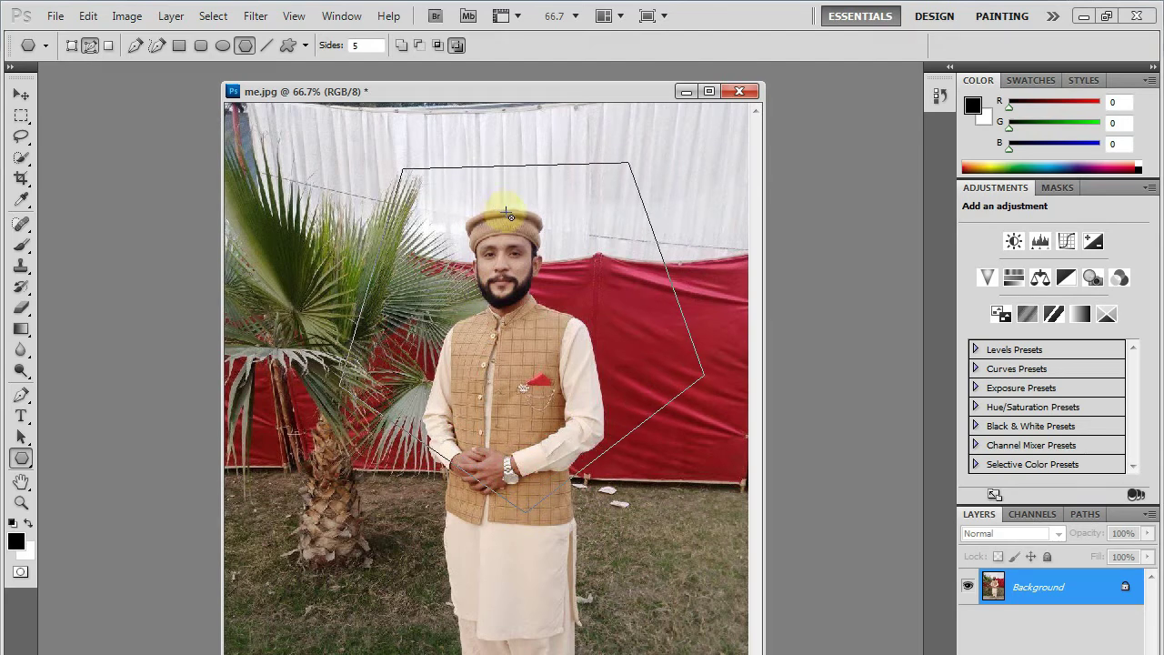
Step: Convert the pentagon path into an active selection
right_click(636, 189)
click(680, 256)
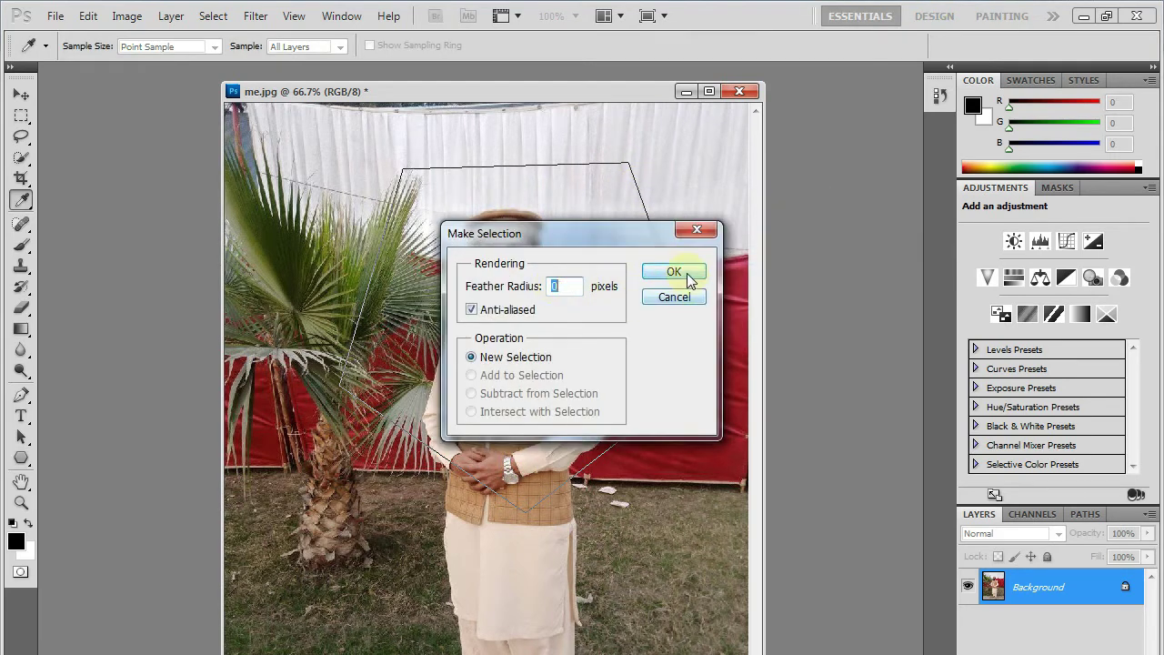
click(674, 272)
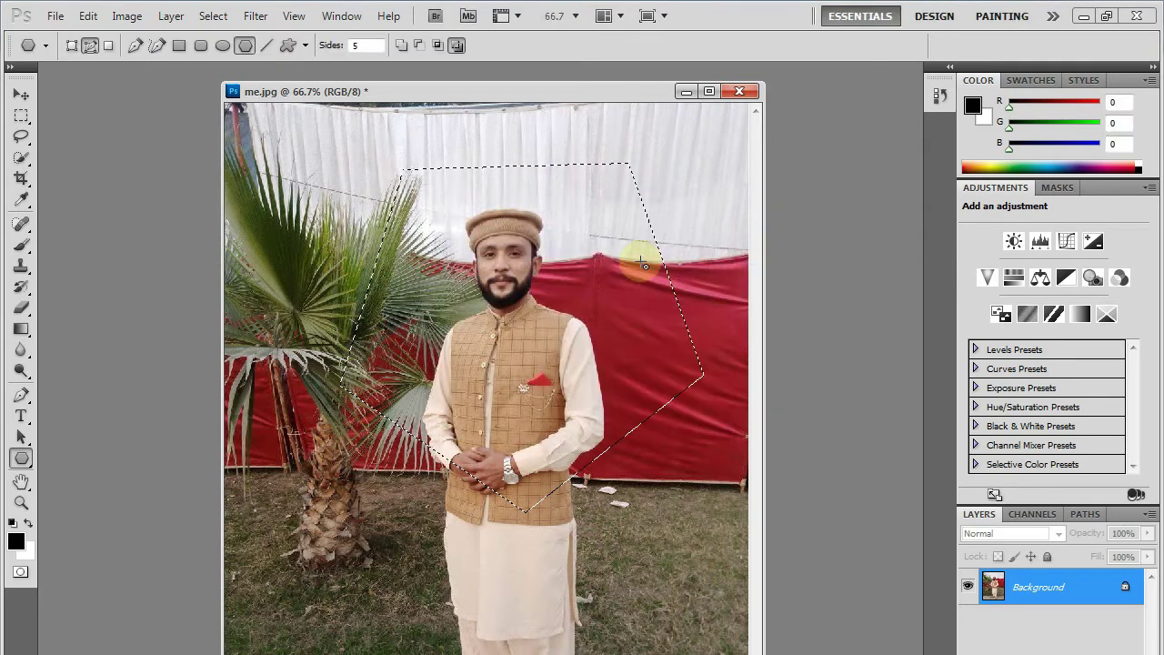
click(214, 16)
Step: Invert the selection and clear everything outside the pentagon
click(227, 86)
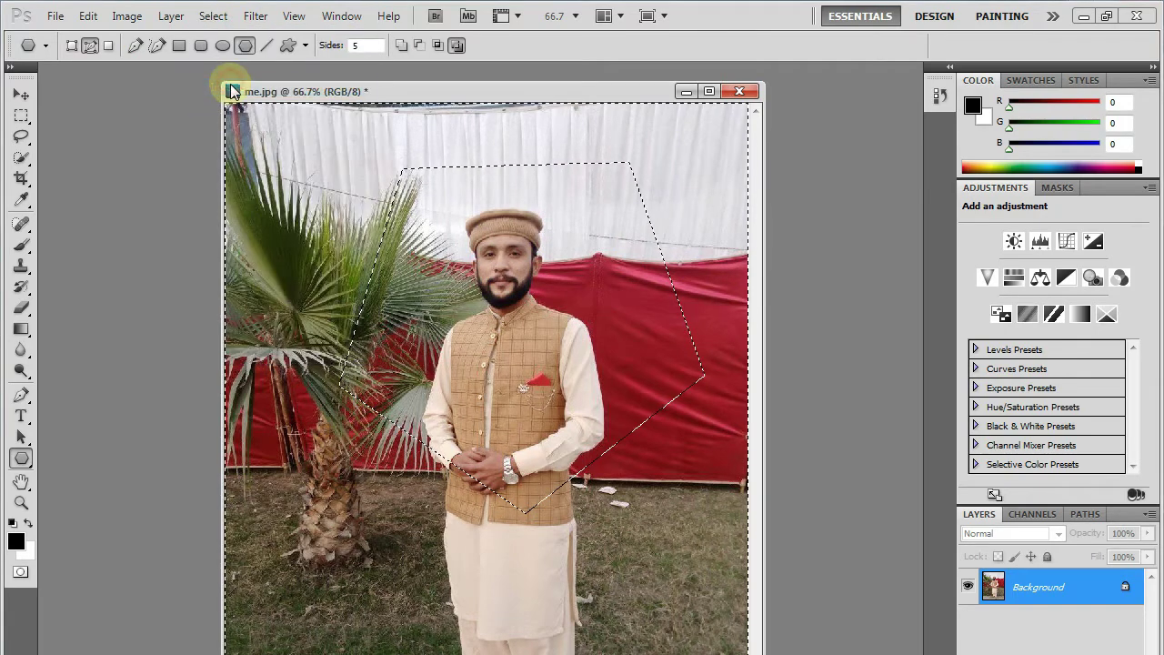
click(89, 17)
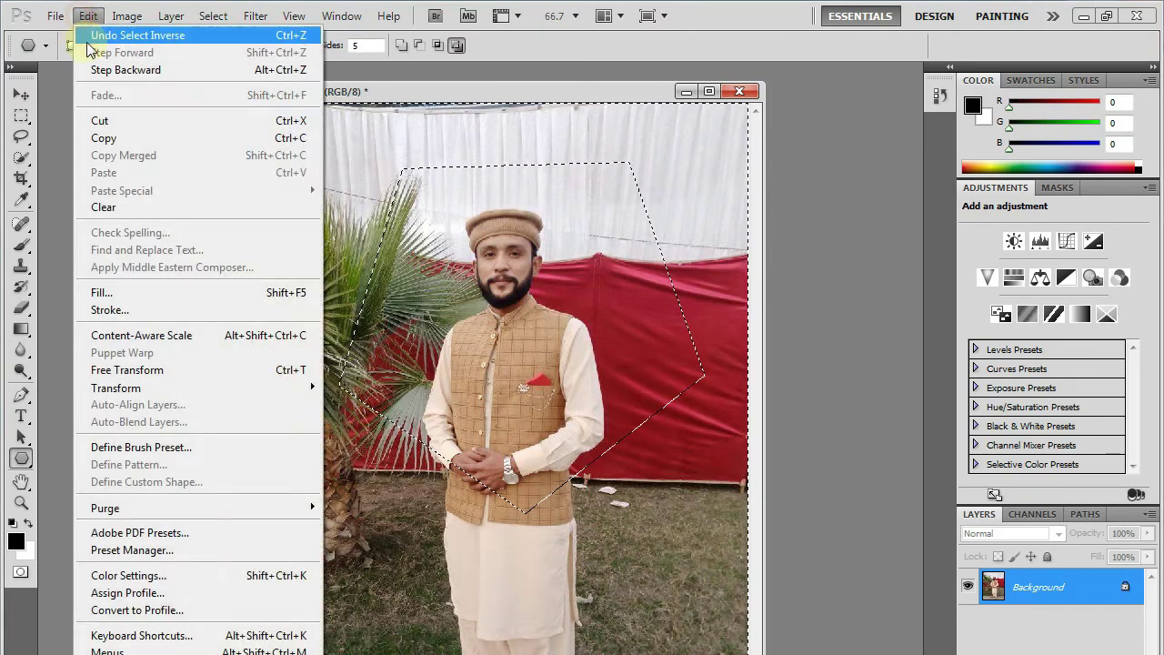
click(103, 210)
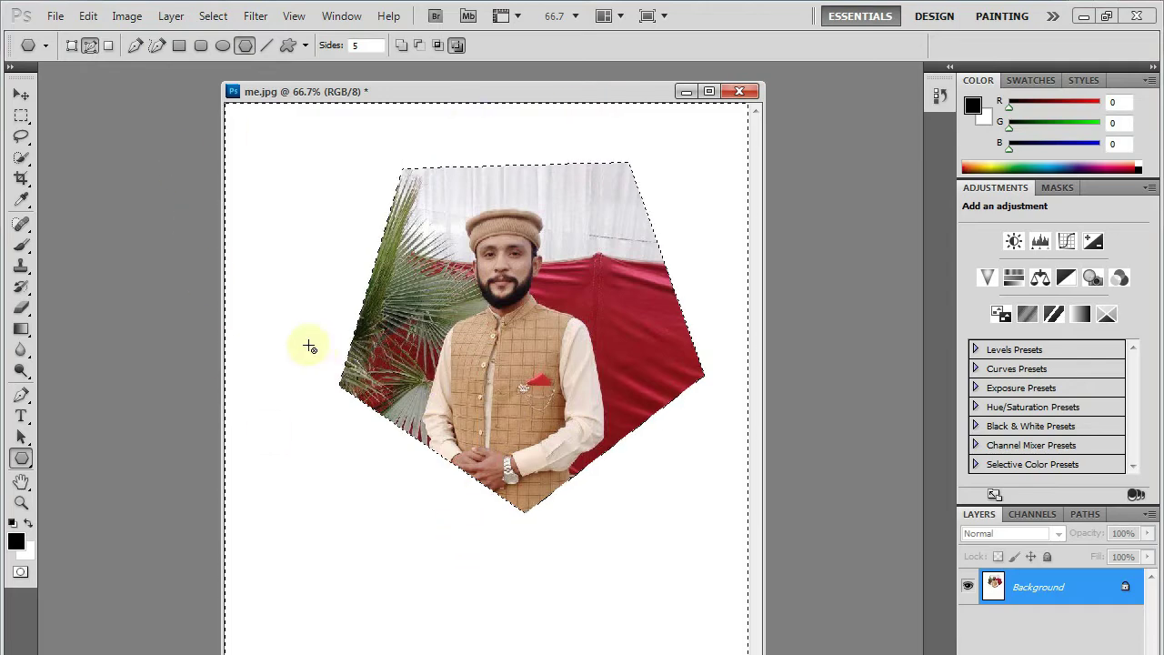
click(656, 205)
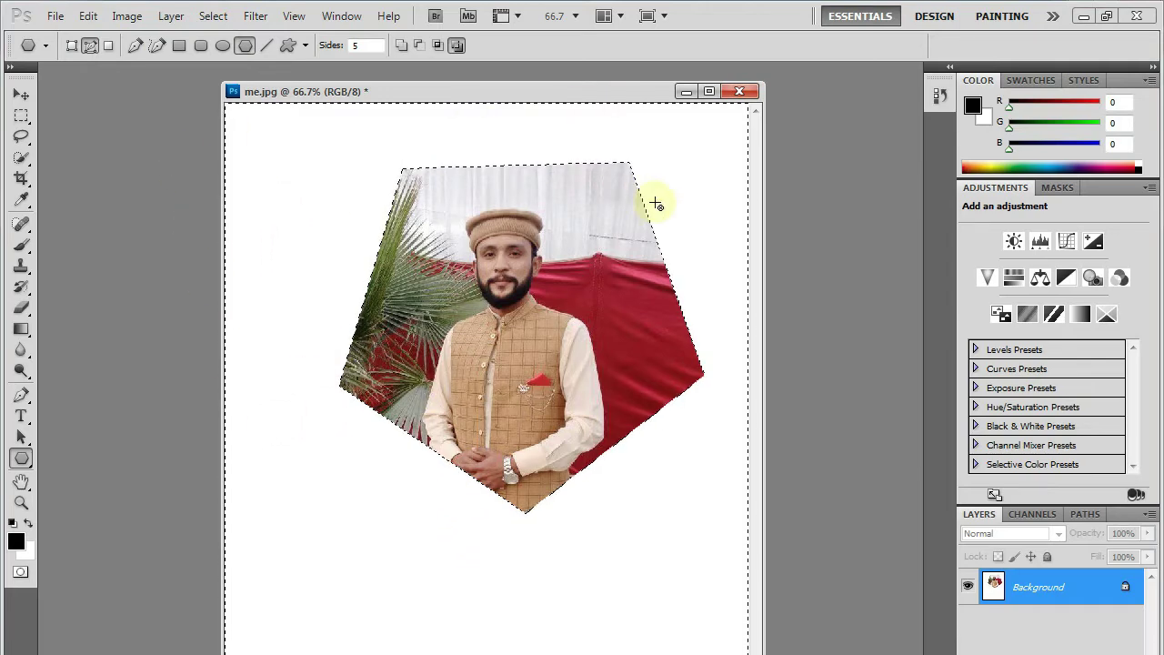
Step: Turn the Background into Layer 0 and clear the area around the pentagon to transparency
double_click(1106, 590)
click(725, 292)
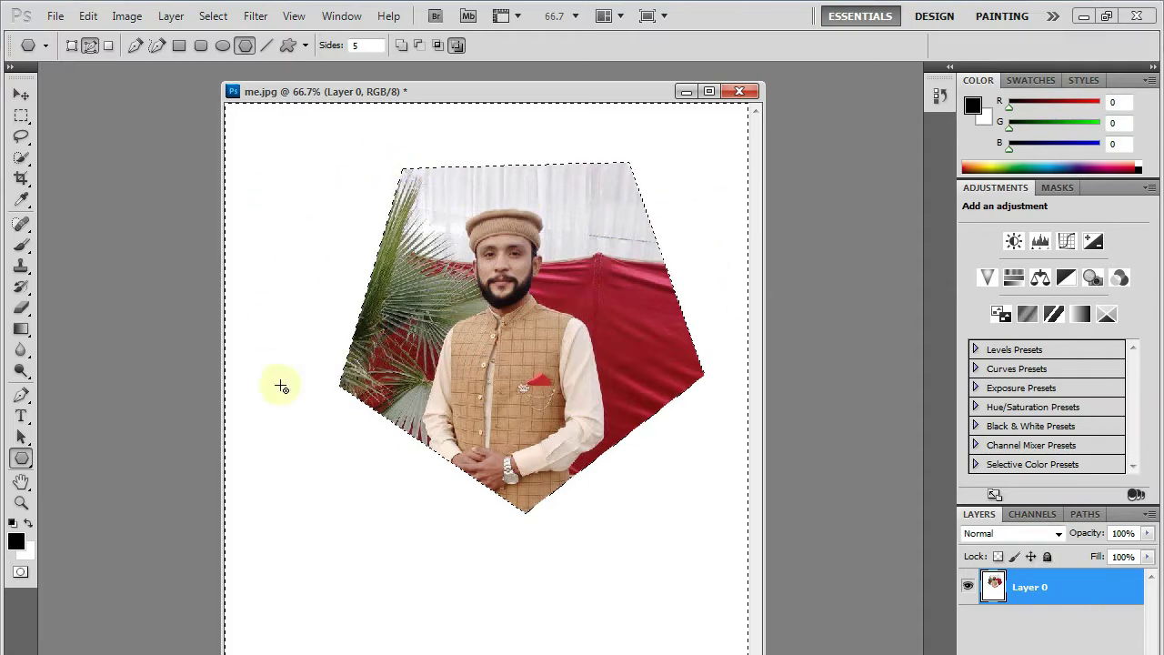
click(88, 15)
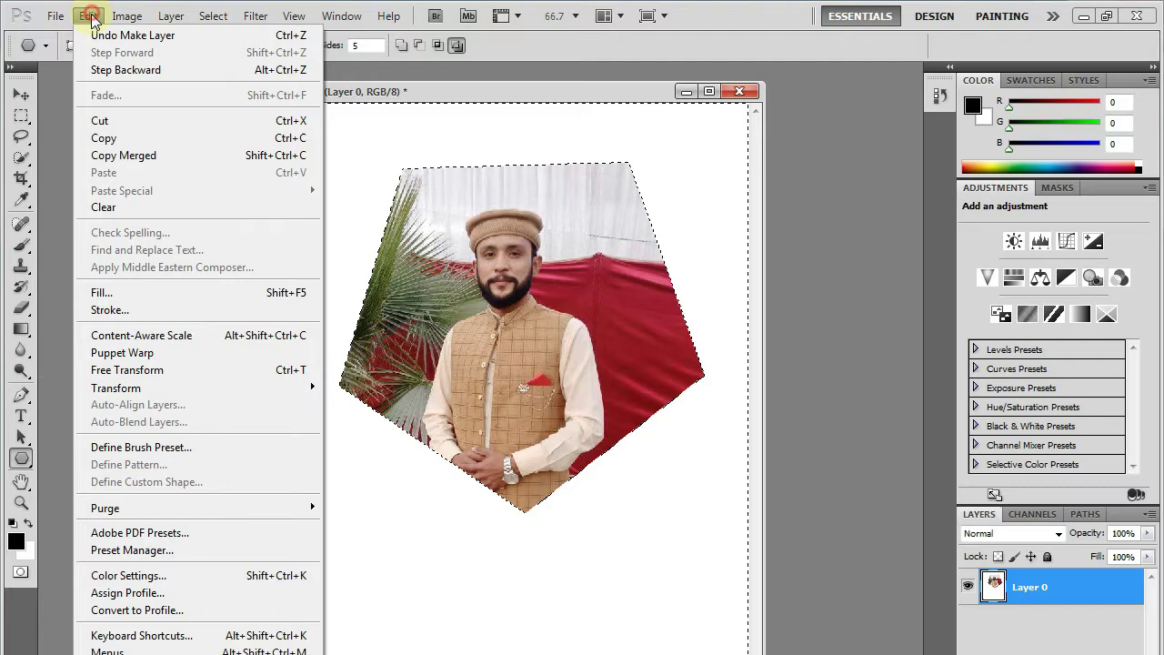
click(110, 207)
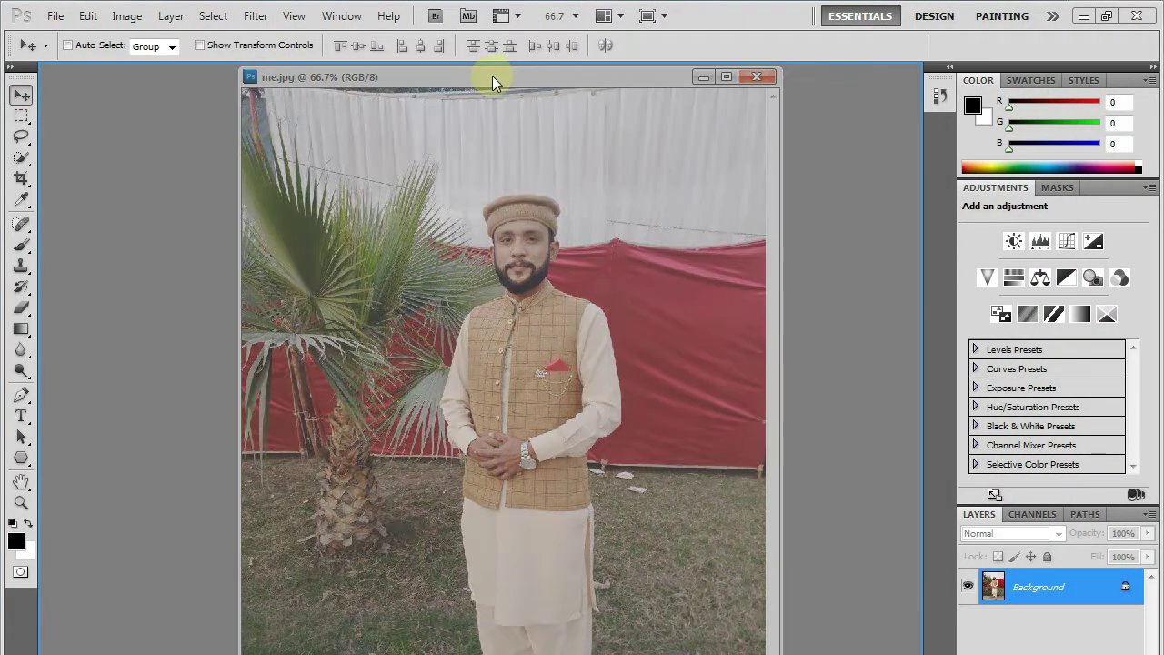
Step: Re-float the me.jpg window and select the Custom Shape Tool
drag(500, 82, 492, 73)
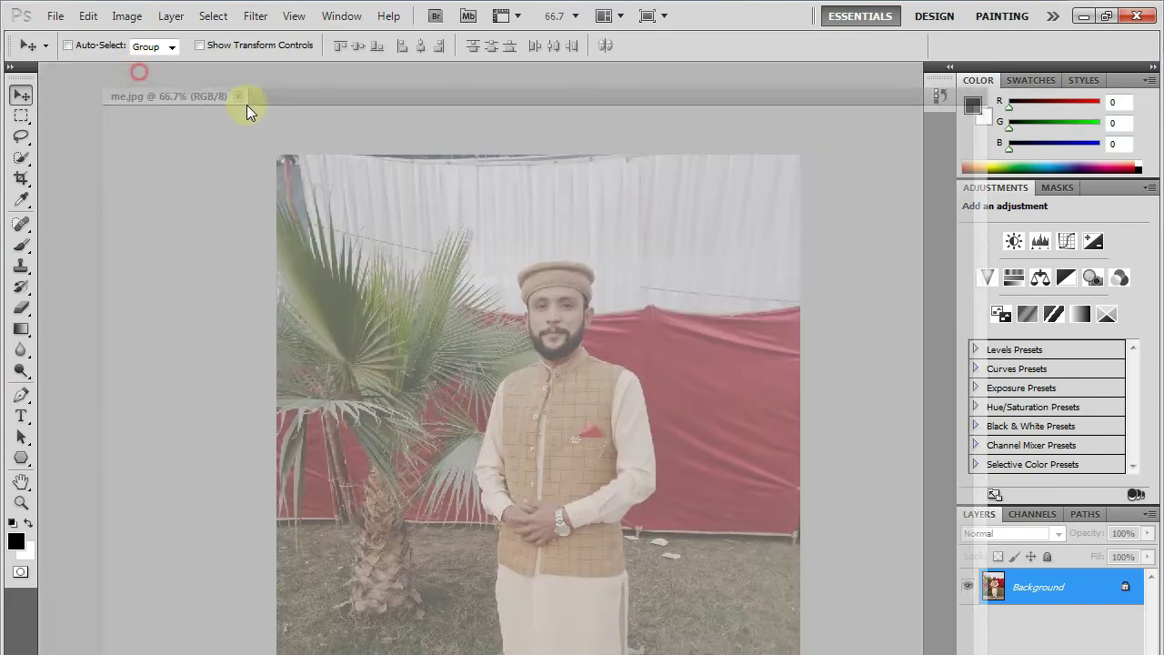
drag(140, 71, 246, 105)
mouse_move(390, 73)
mouse_down()
mouse_move(475, 100)
mouse_move(480, 79)
mouse_up()
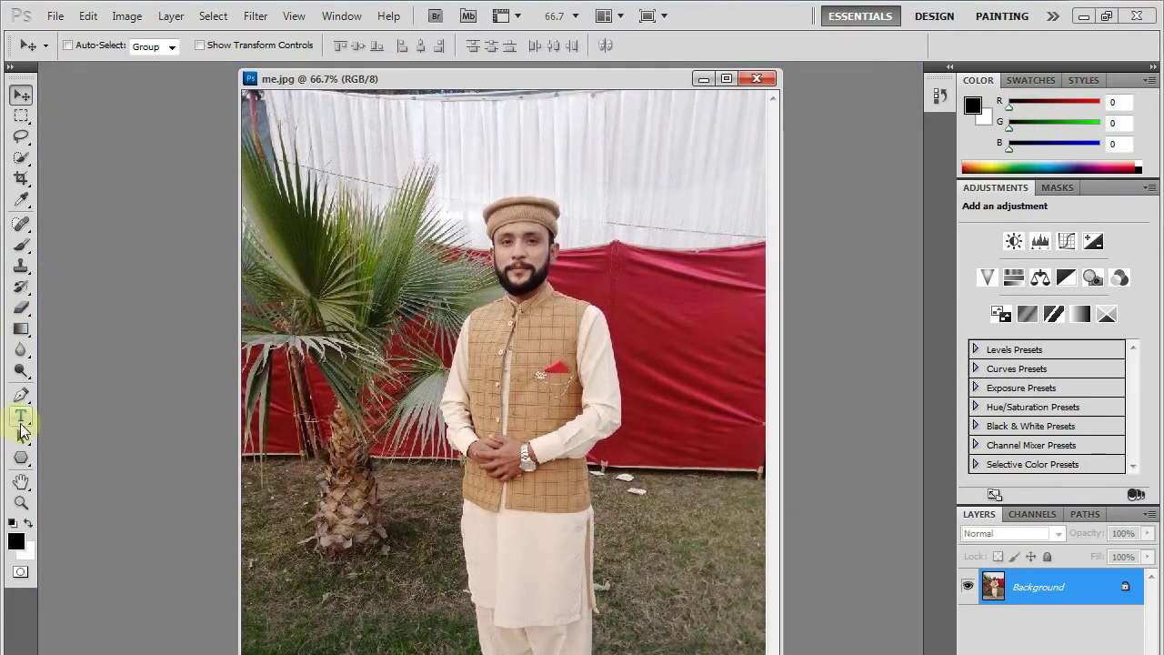
drag(21, 457, 82, 527)
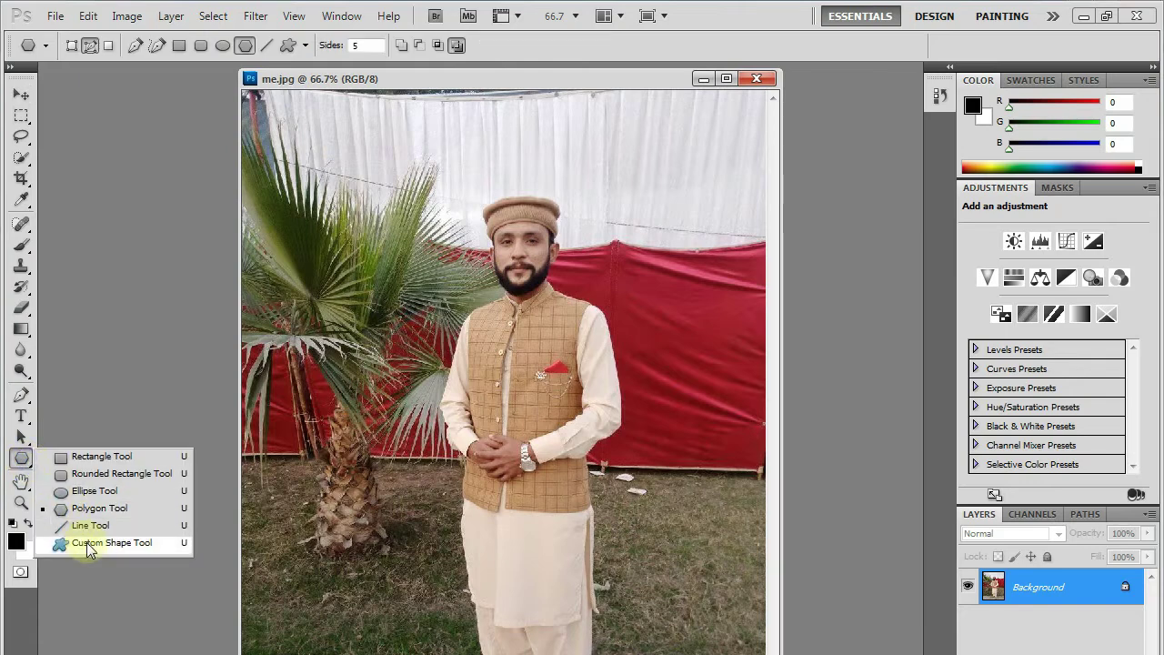
click(87, 542)
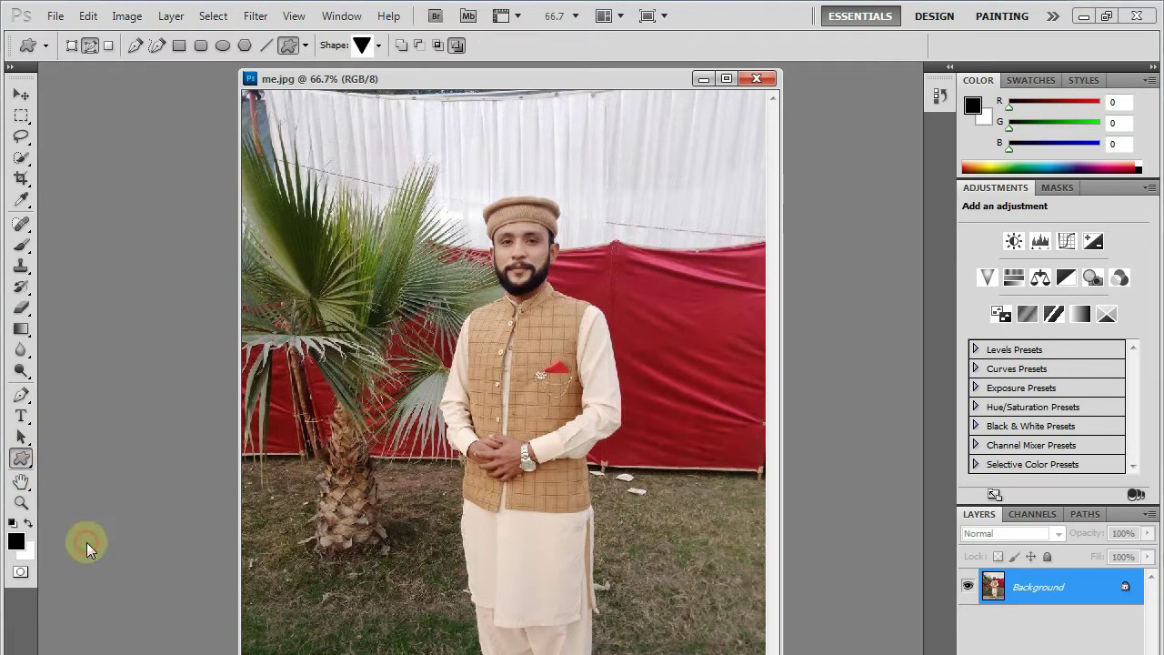
Step: Browse the custom shape gallery and pick the heart shape
click(379, 45)
drag(450, 95, 441, 117)
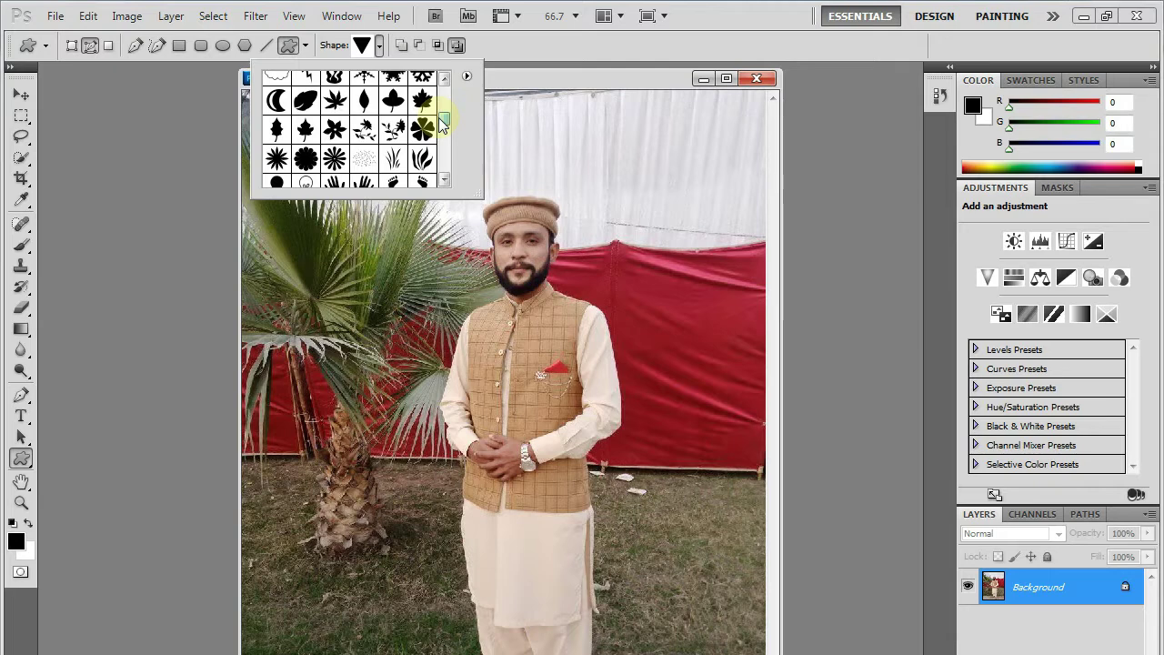
drag(441, 124, 434, 142)
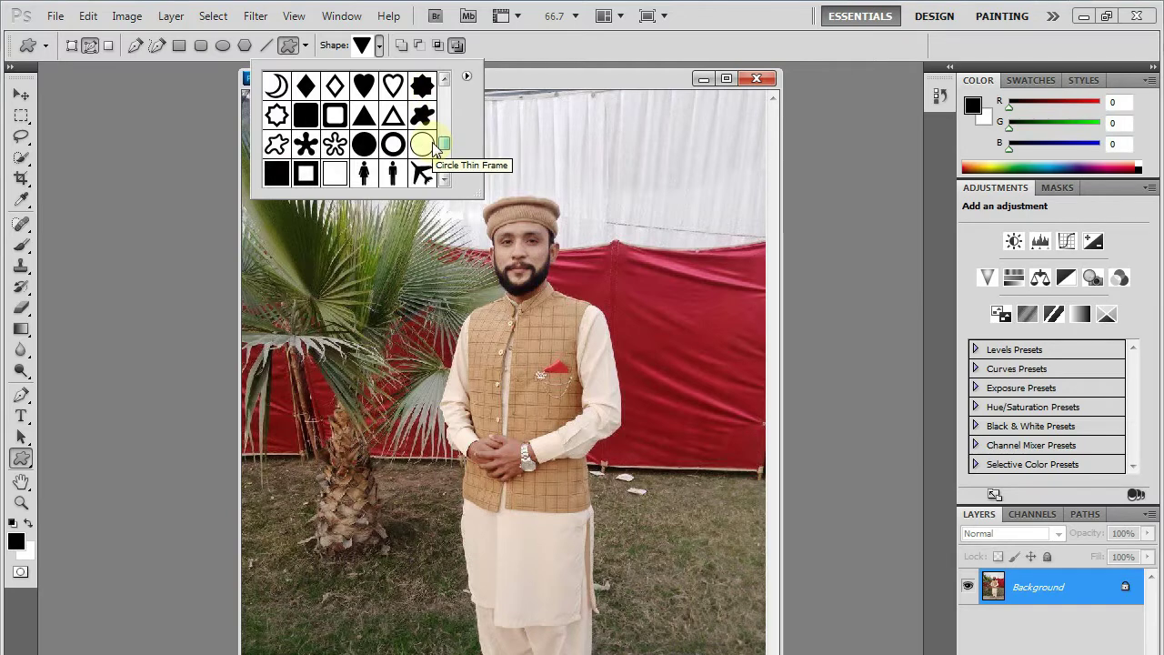
drag(432, 142, 430, 152)
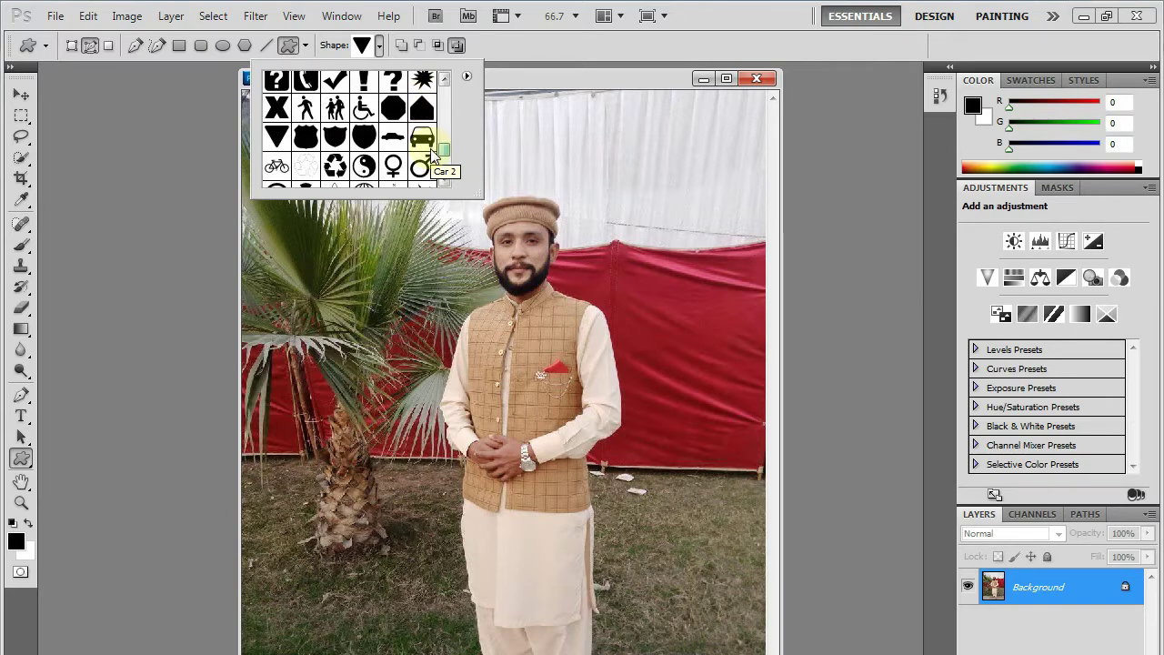
scroll(431, 151, down, 2)
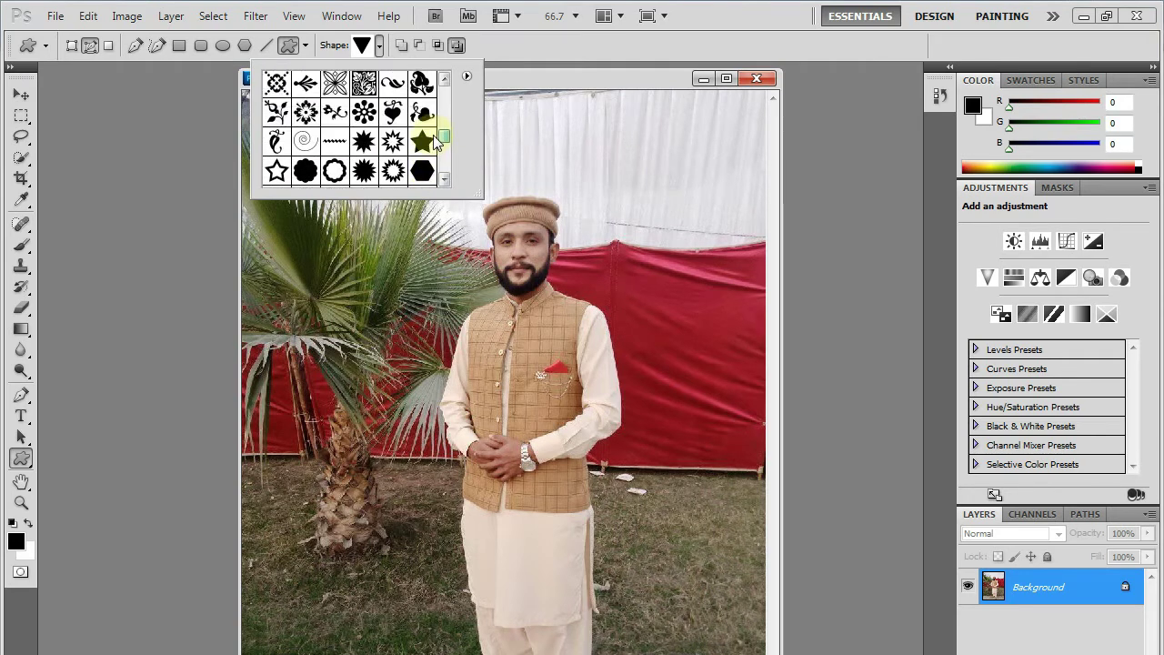
scroll(437, 141, up, 1)
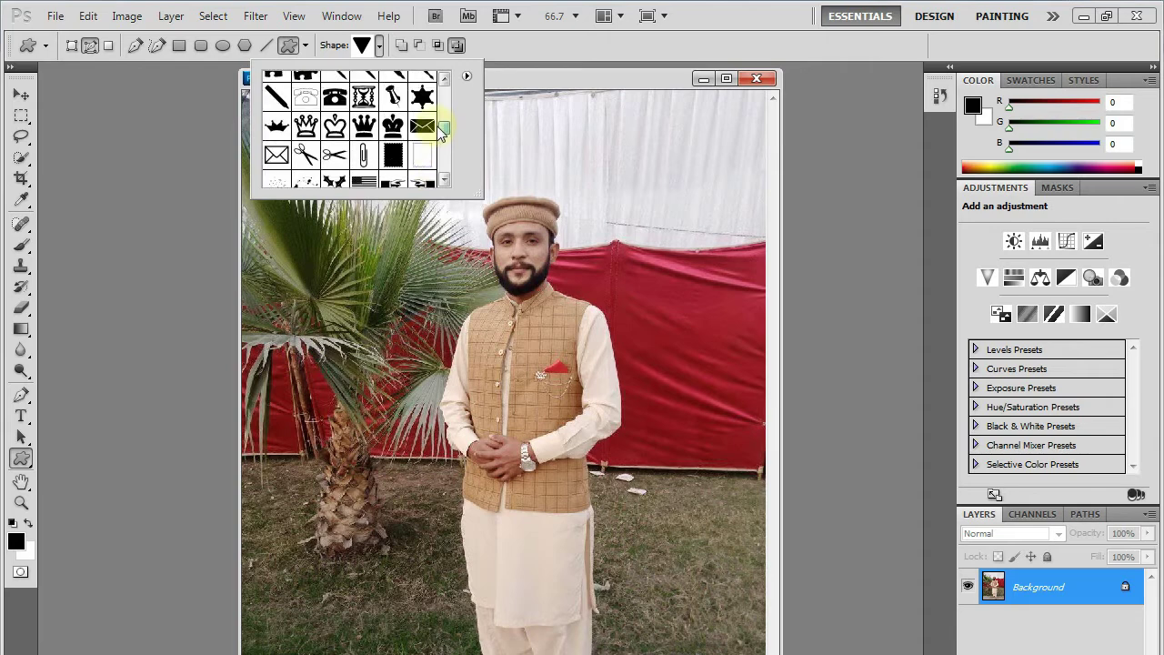
mouse_move(442, 125)
mouse_down()
mouse_move(442, 107)
mouse_move(437, 136)
mouse_up()
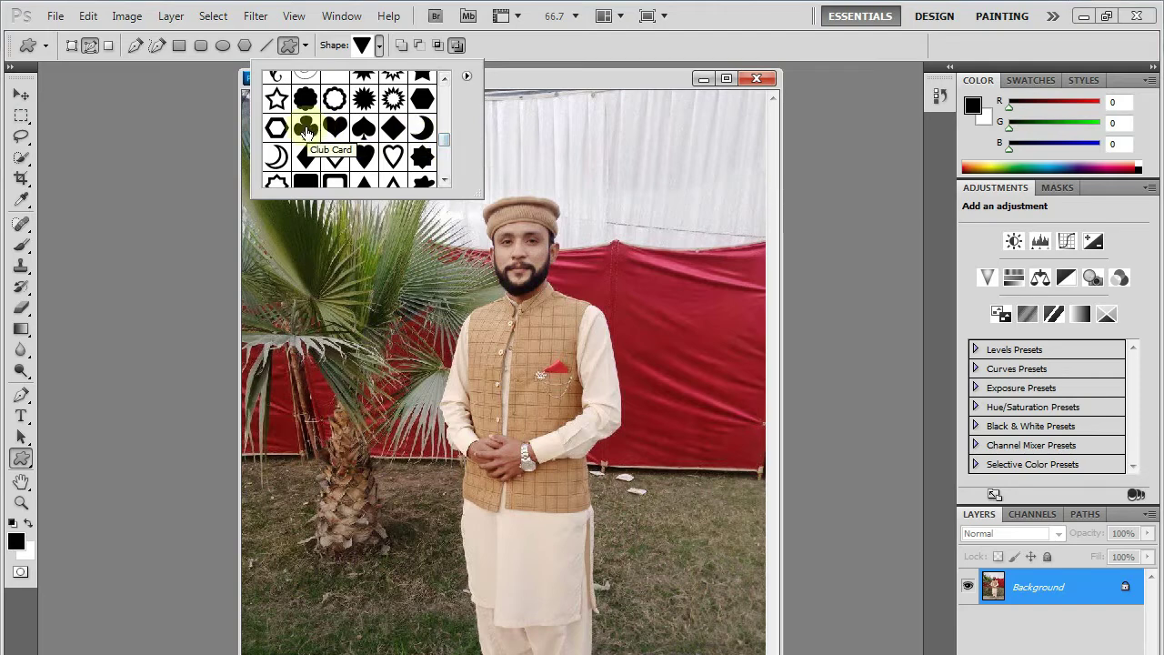
click(335, 127)
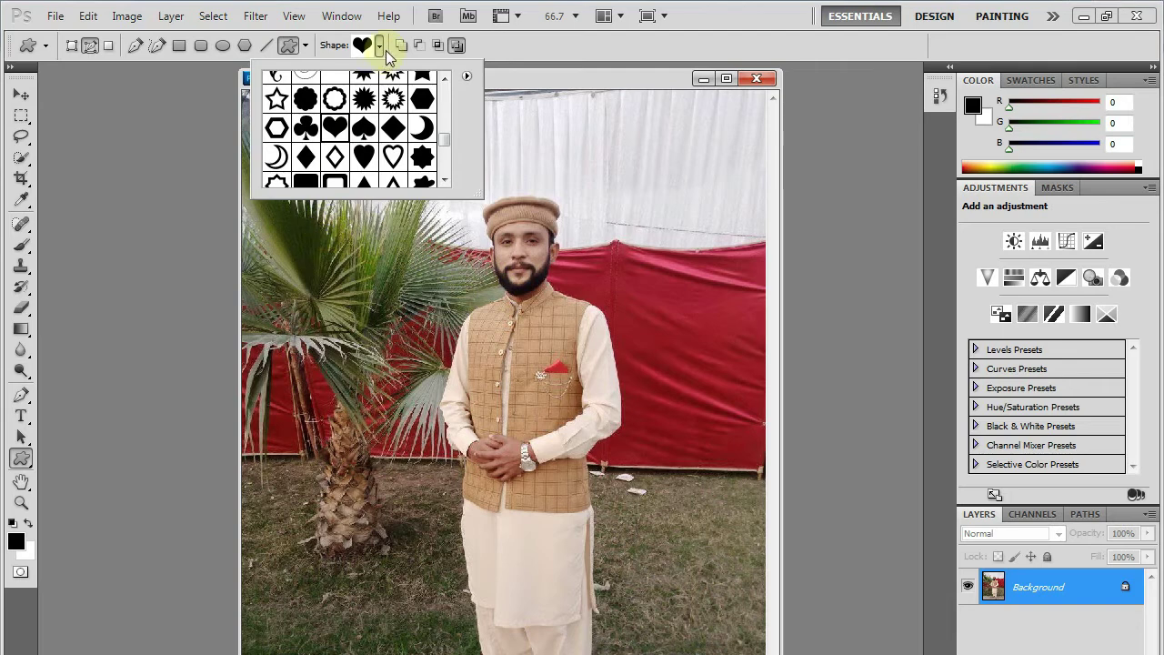
click(509, 58)
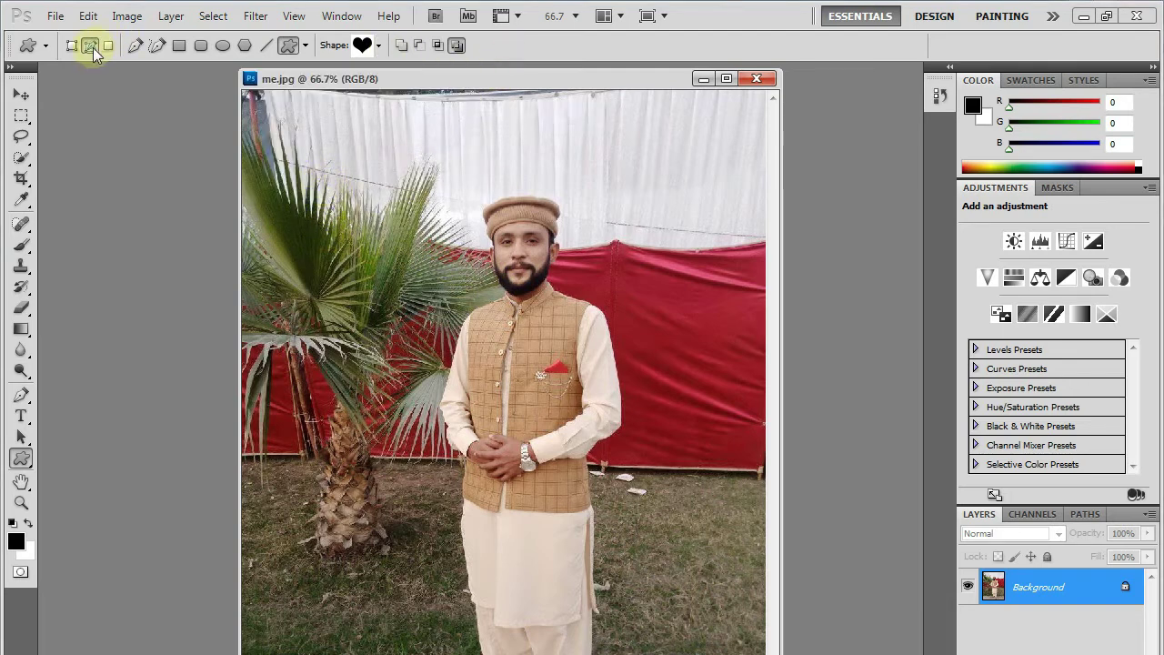
Step: Convert the photo's locked Background into an editable layer named Layer 0
double_click(1081, 589)
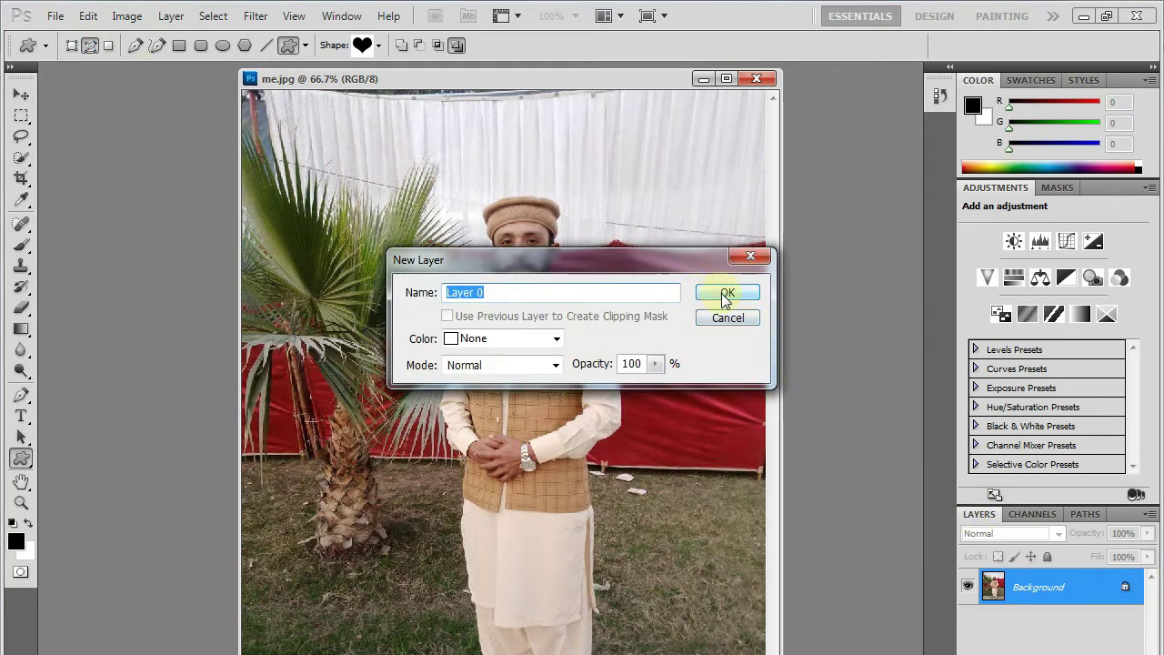
click(730, 316)
right_click(1081, 584)
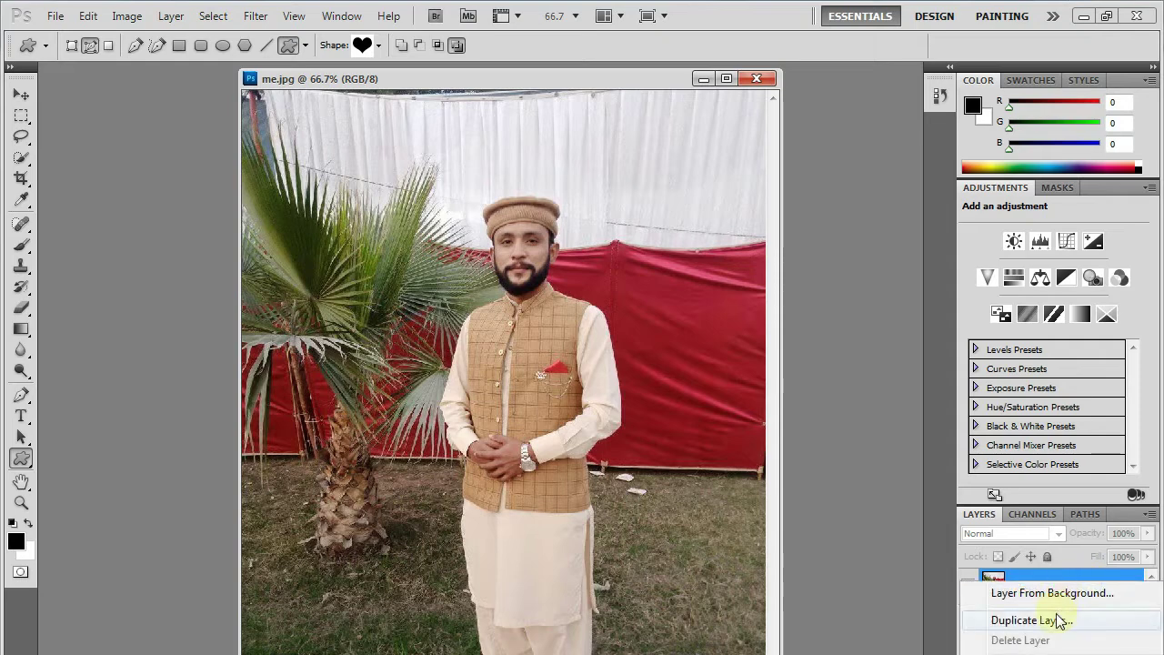
click(1046, 592)
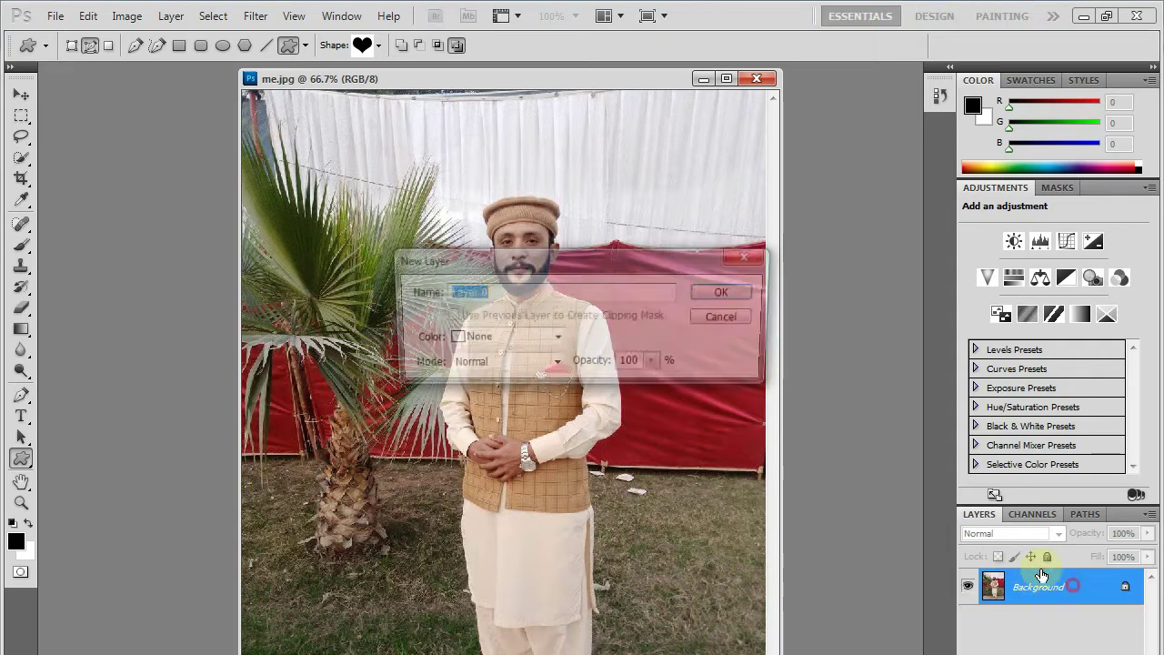
click(727, 293)
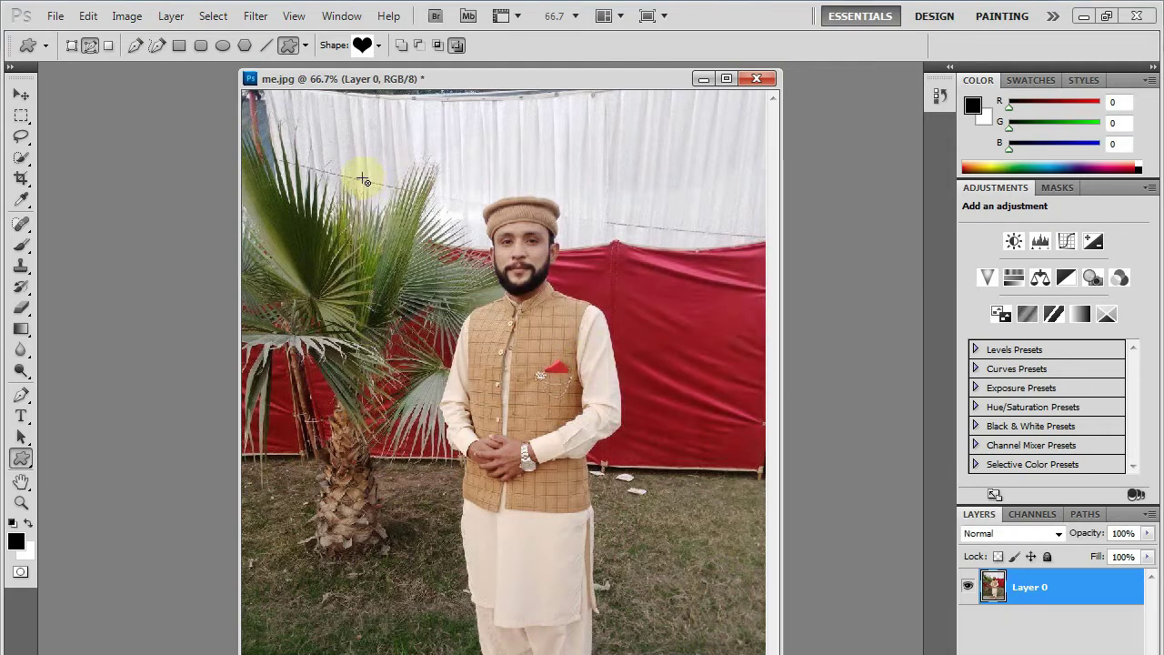
Step: Try and undo heart outlines, then browse the Custom Shape picker down to the starbursts
drag(354, 178, 693, 534)
key(ctrl+z)
mouse_move(324, 125)
mouse_down()
mouse_move(693, 465)
mouse_move(721, 469)
mouse_up()
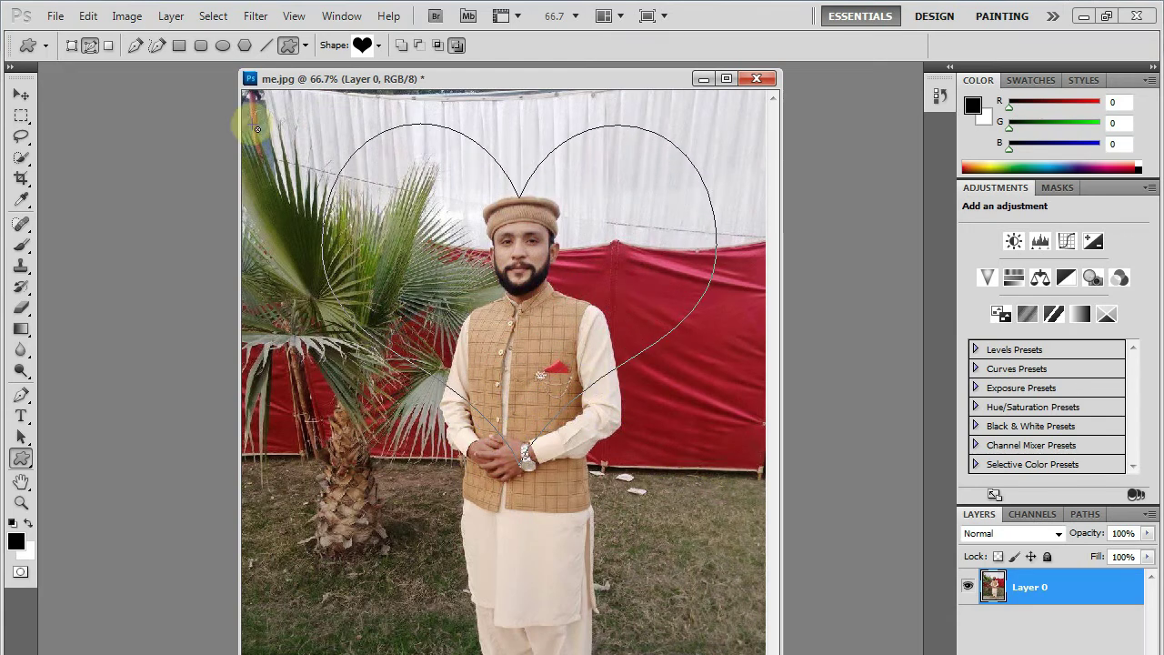
click(378, 45)
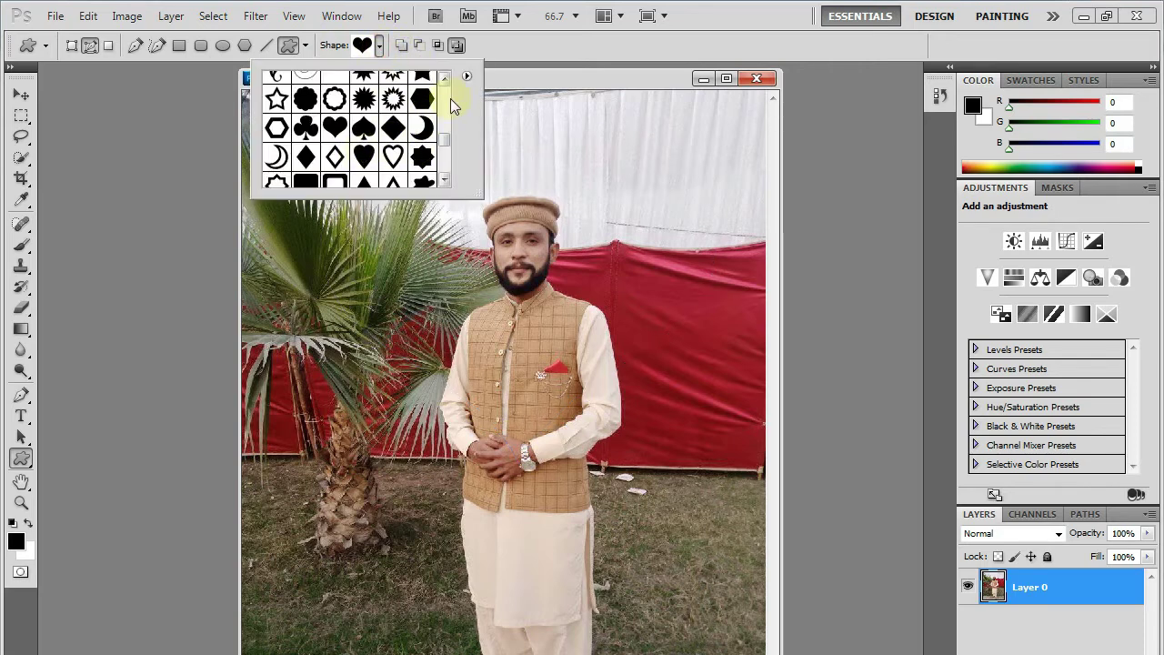
mouse_move(443, 138)
mouse_down()
mouse_move(443, 157)
mouse_move(443, 84)
mouse_move(437, 112)
mouse_up()
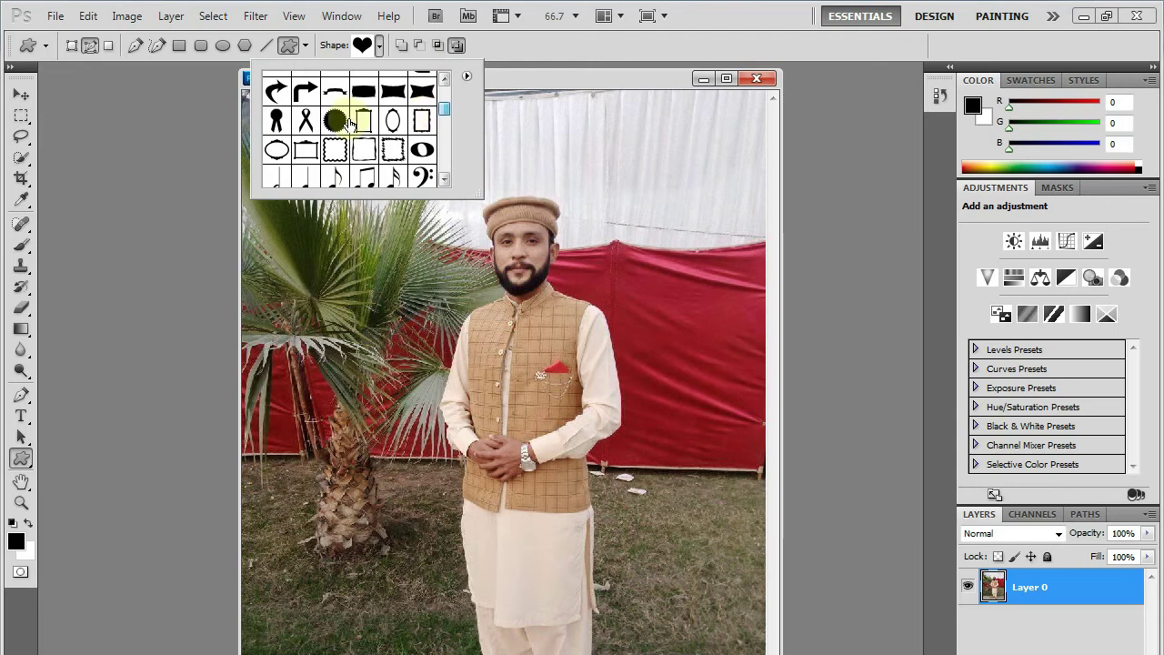
Step: Draw a starburst shape path around the man's head and upper body
click(335, 120)
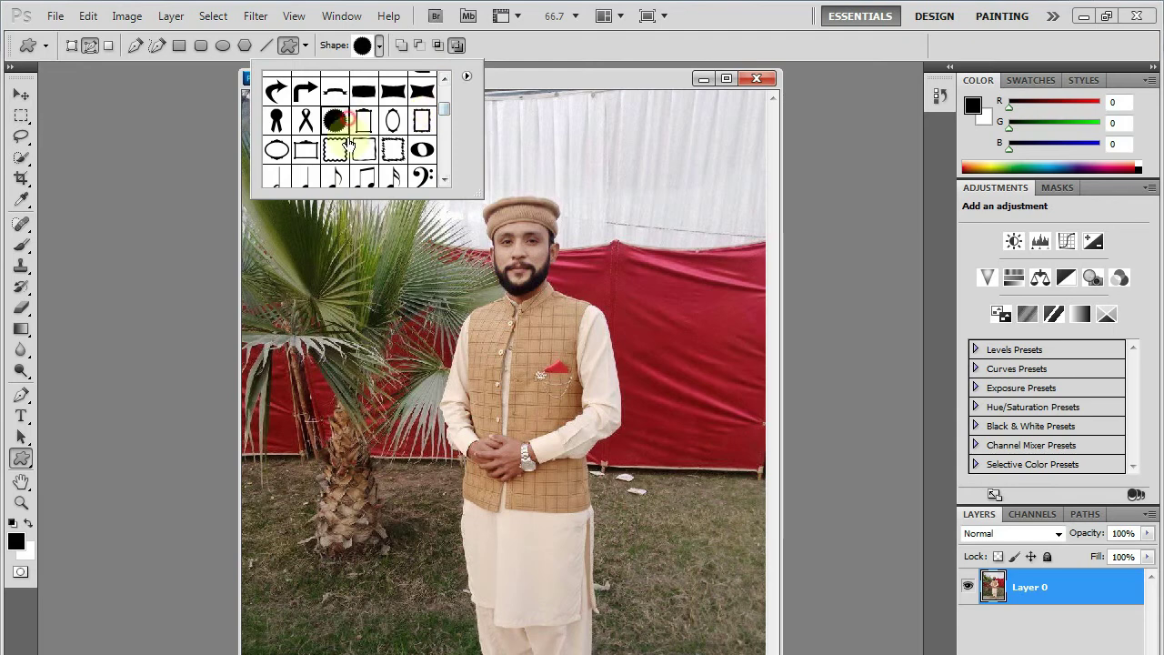
click(80, 194)
mouse_move(344, 147)
mouse_down()
mouse_move(618, 415)
mouse_move(711, 530)
mouse_up()
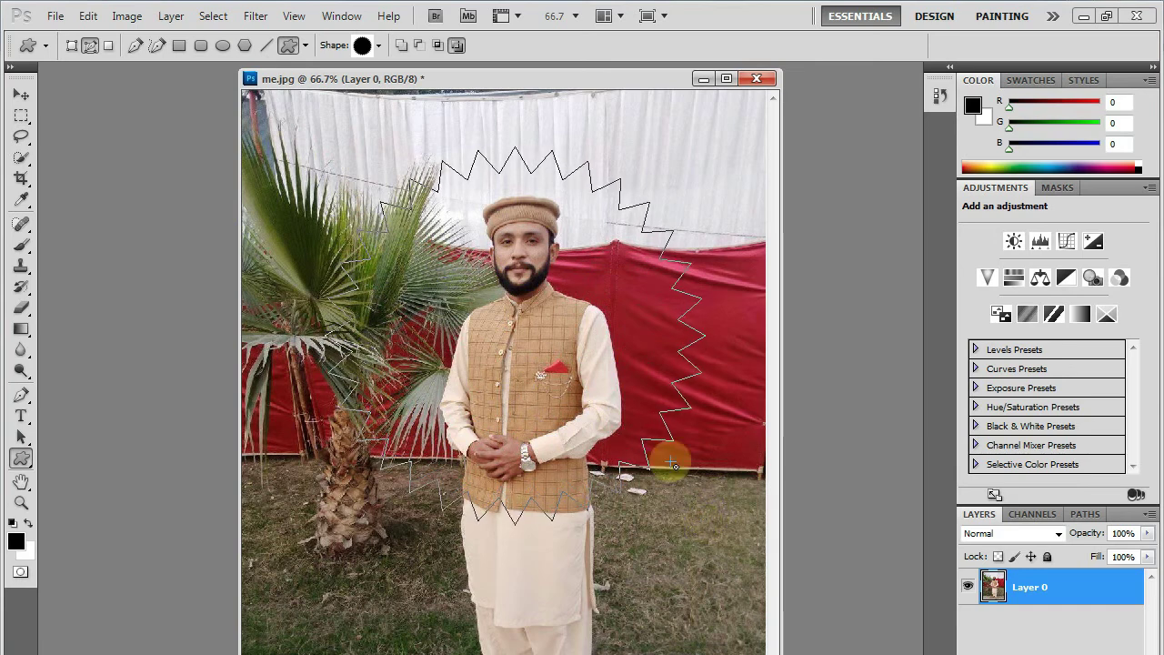
right_click(610, 187)
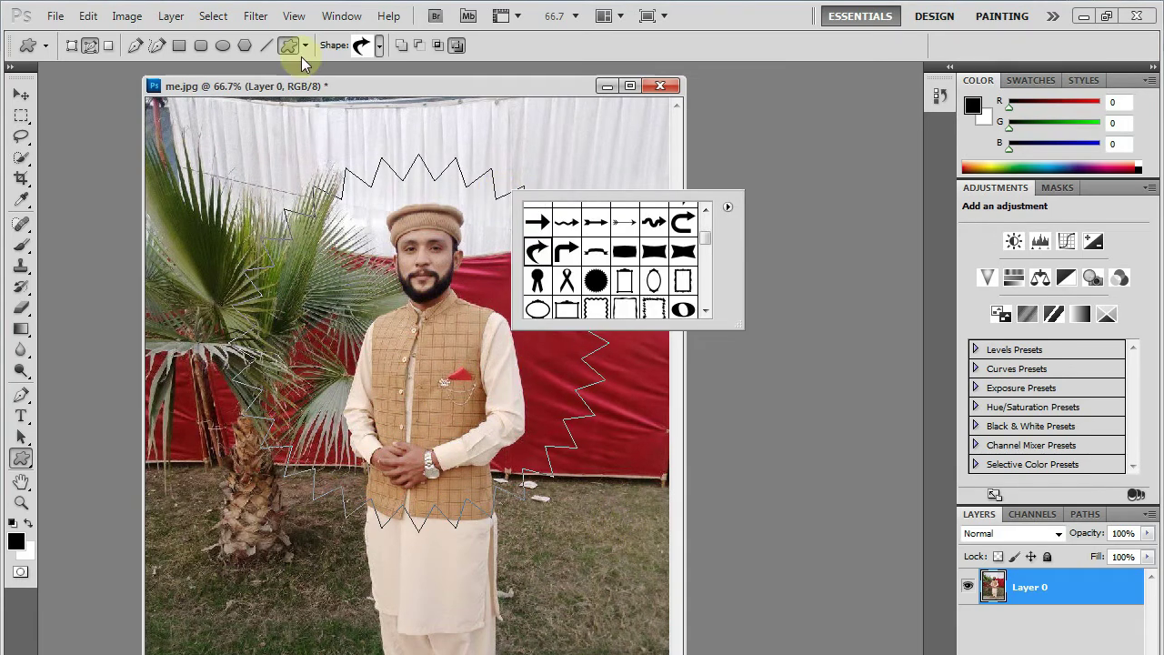
click(179, 45)
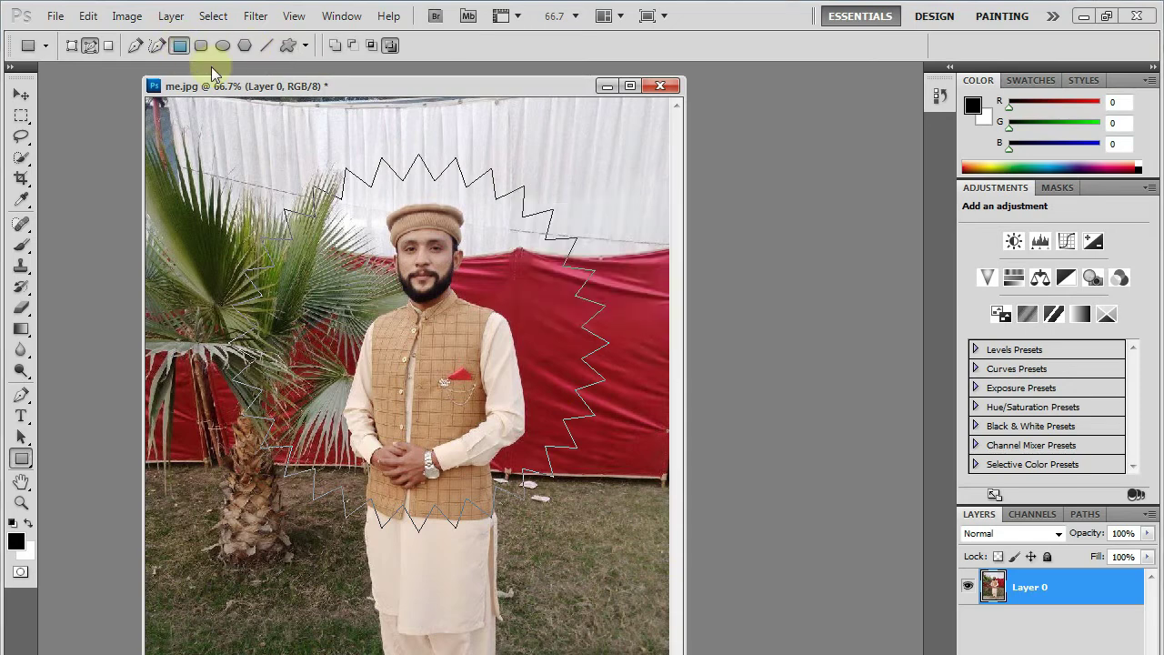
right_click(493, 180)
Step: Turn the starburst path into a selection, invert it, and clear everything outside
click(536, 245)
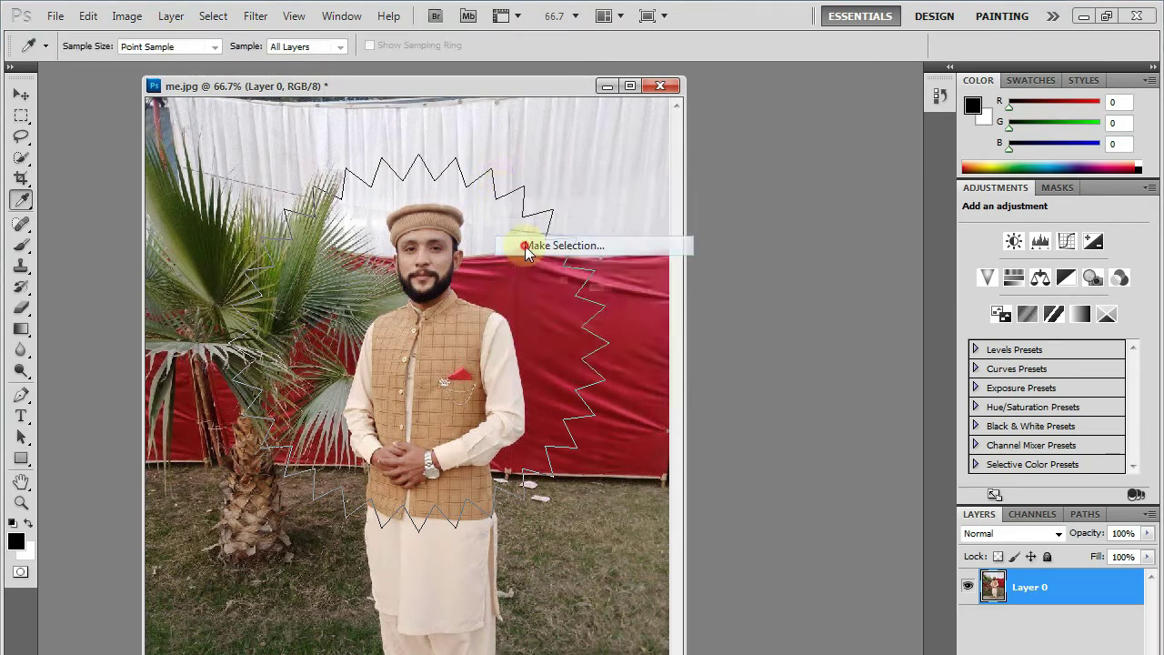
click(673, 271)
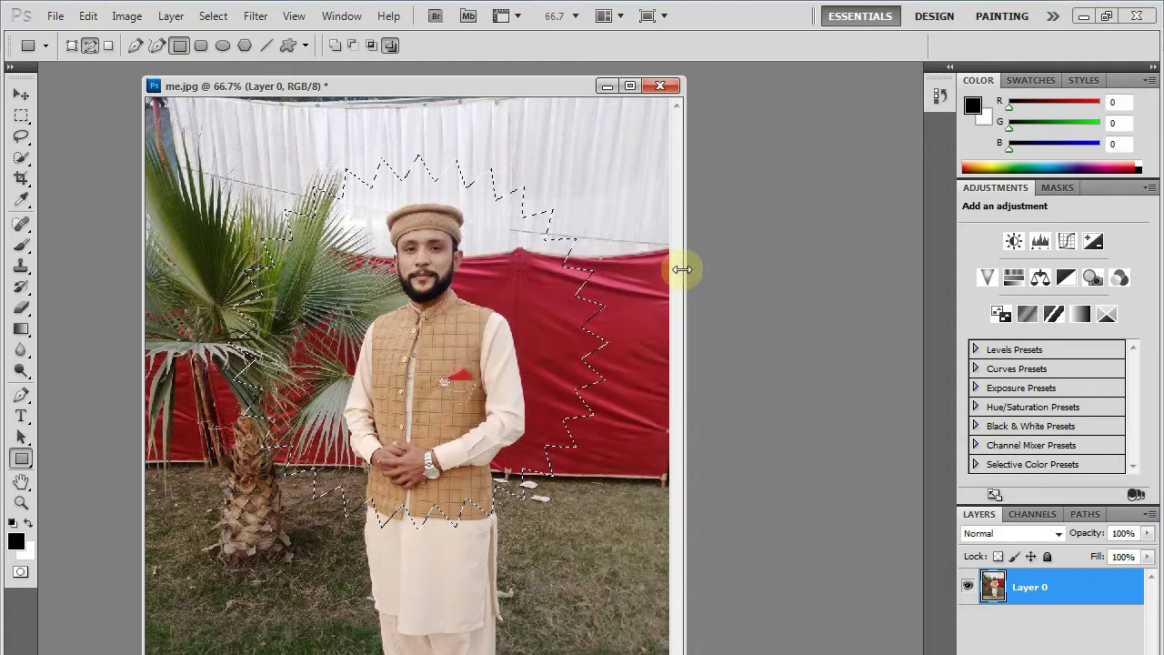
click(214, 17)
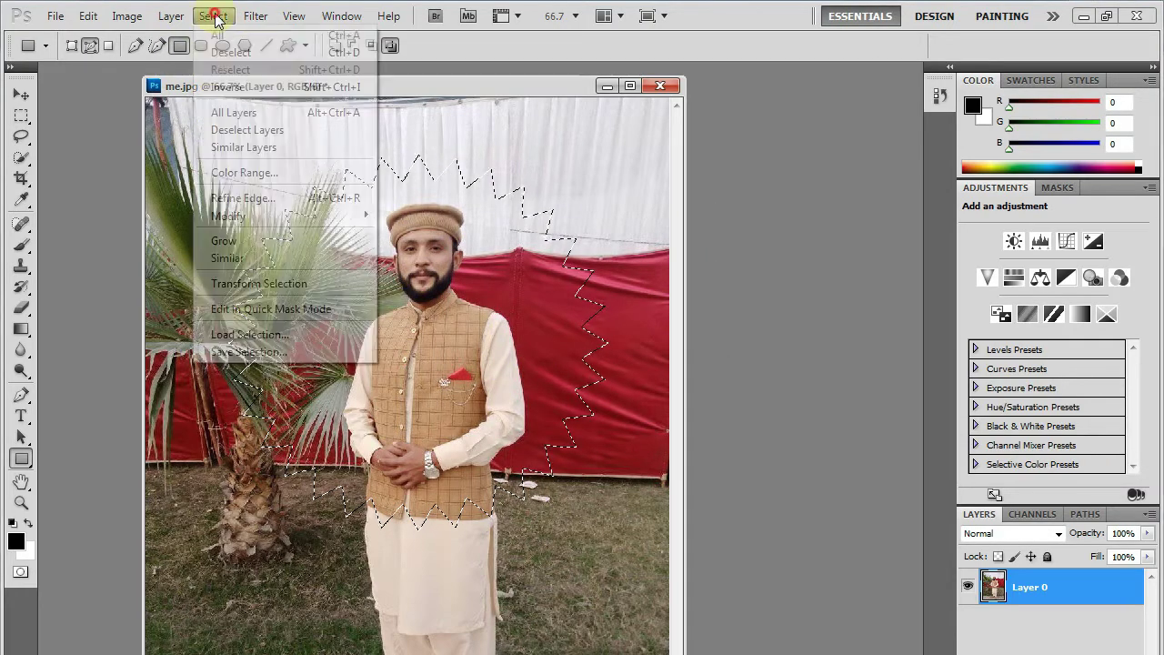
click(228, 86)
click(89, 16)
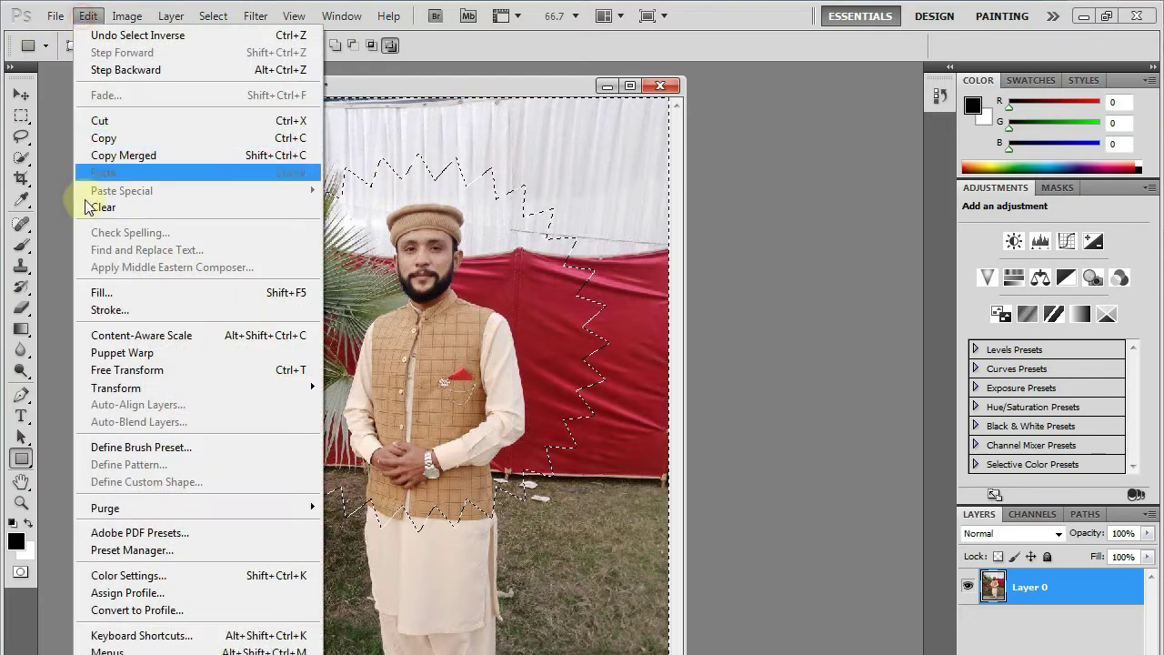
click(89, 201)
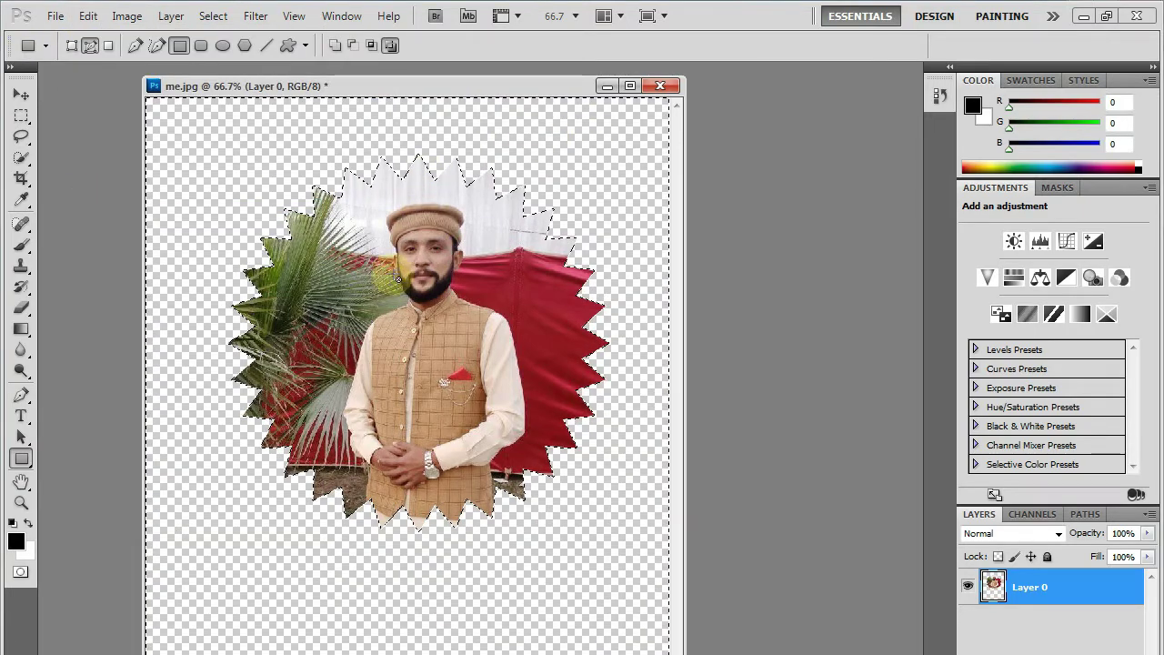
click(21, 94)
Step: Nudge the starburst cut-out slightly and save it as me.png in PNG format
mouse_move(443, 275)
mouse_down()
mouse_move(419, 277)
mouse_move(461, 274)
mouse_up()
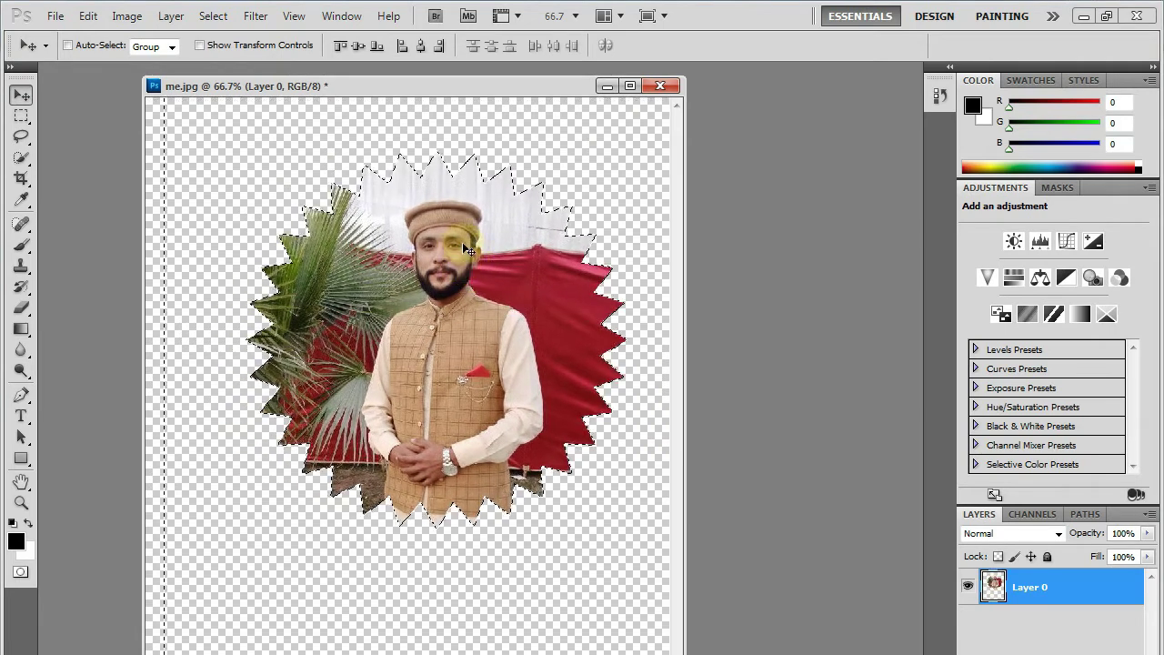
click(55, 16)
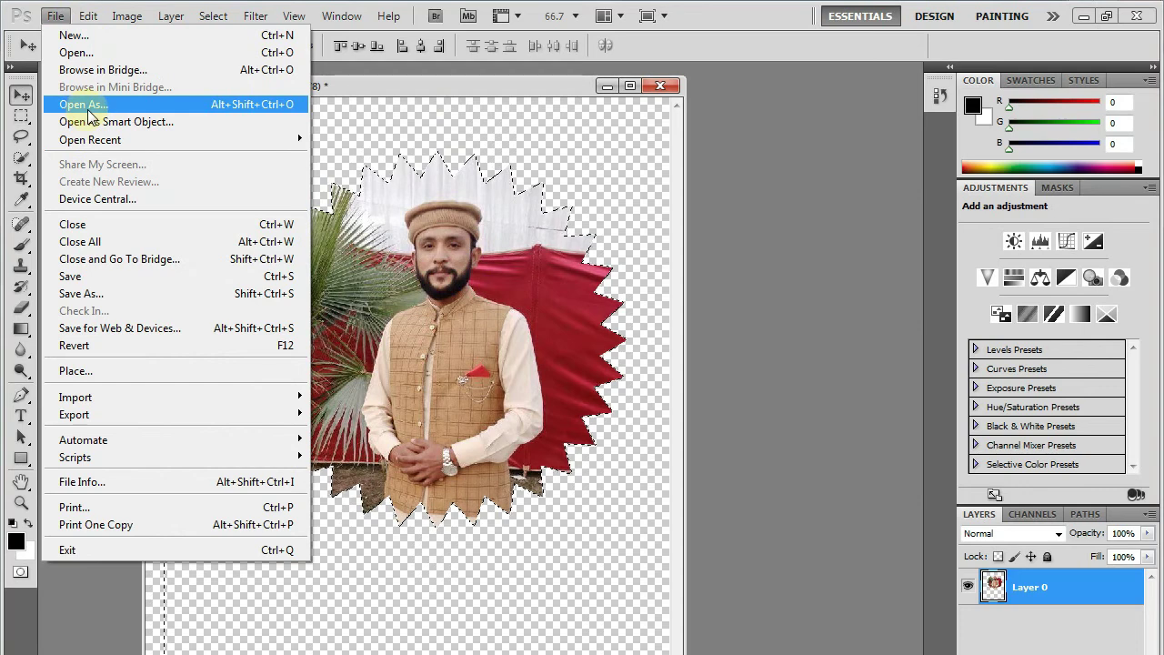
click(91, 294)
click(732, 467)
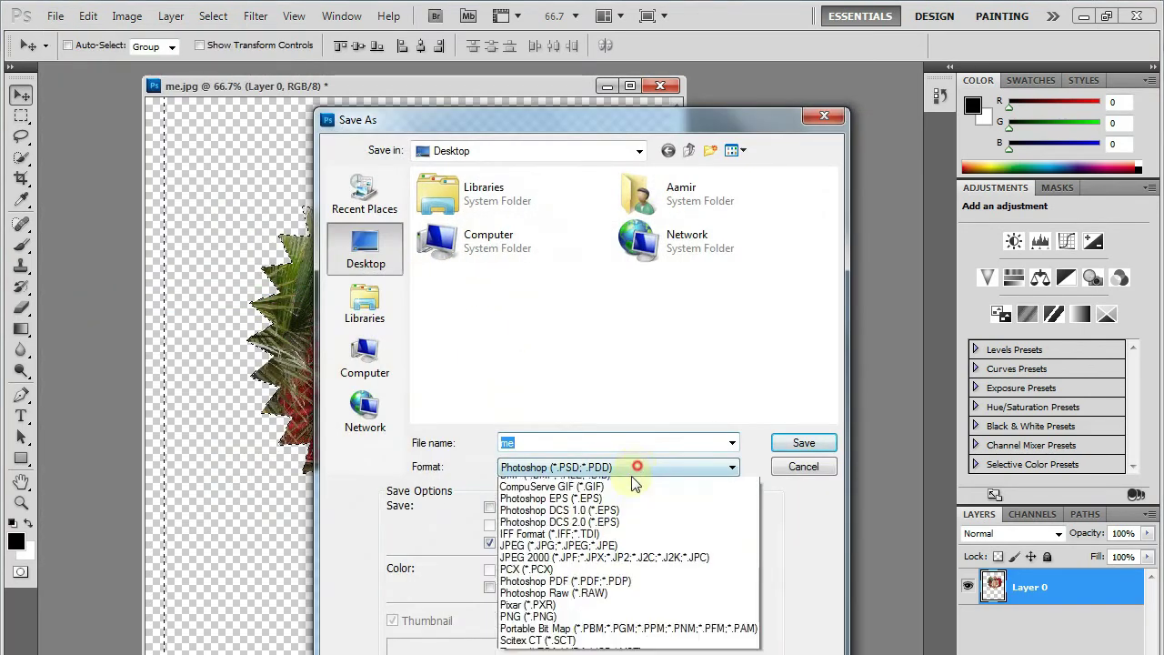
click(561, 650)
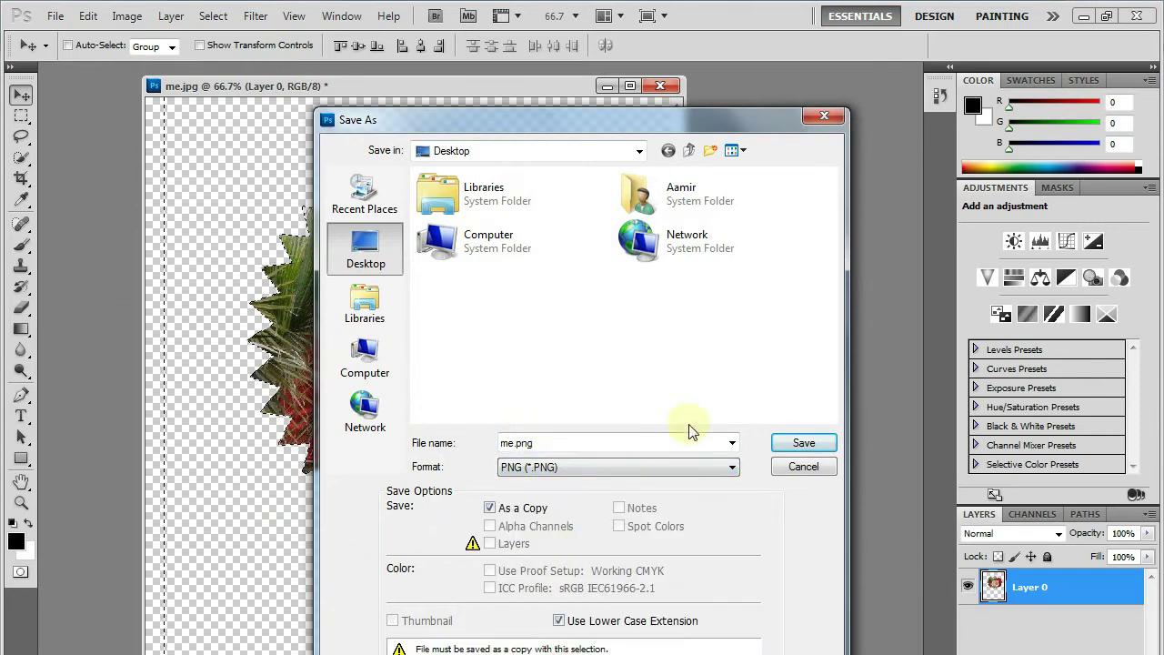
click(803, 443)
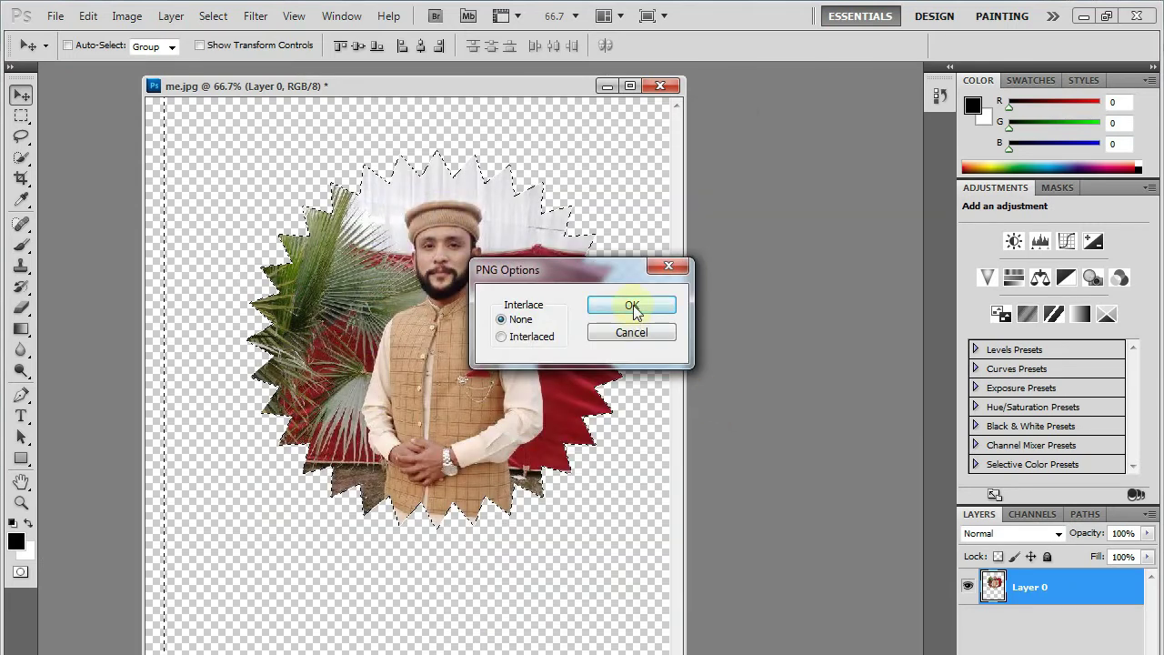
click(632, 306)
Step: Close me.jpg without saving its changes
click(653, 90)
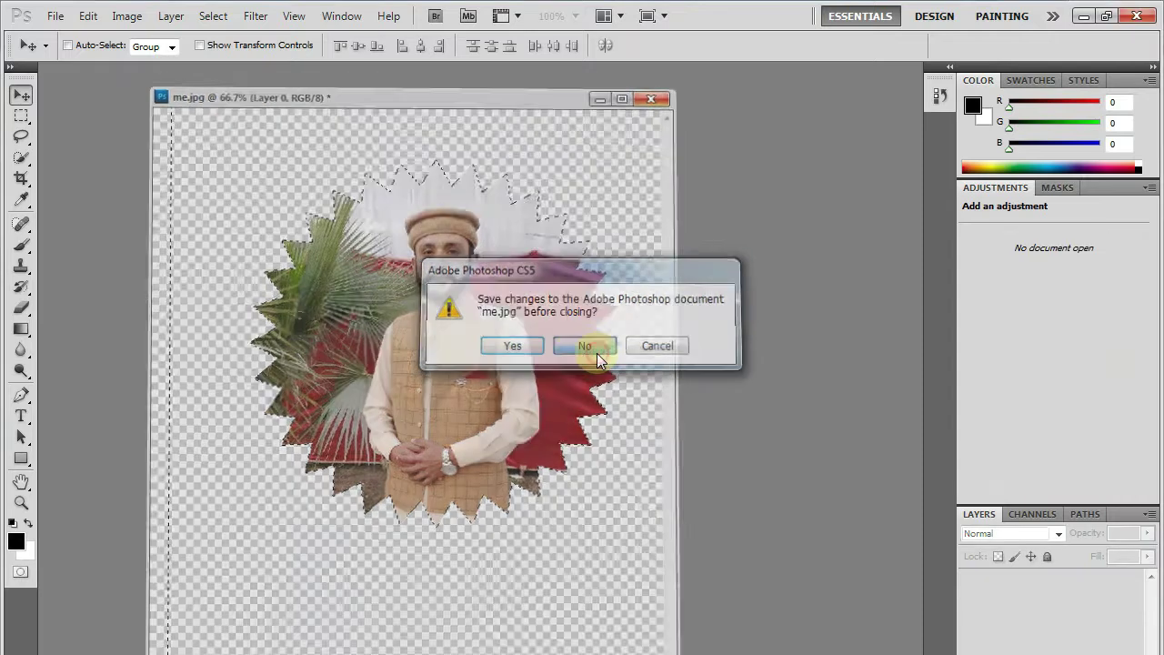
click(586, 348)
click(55, 16)
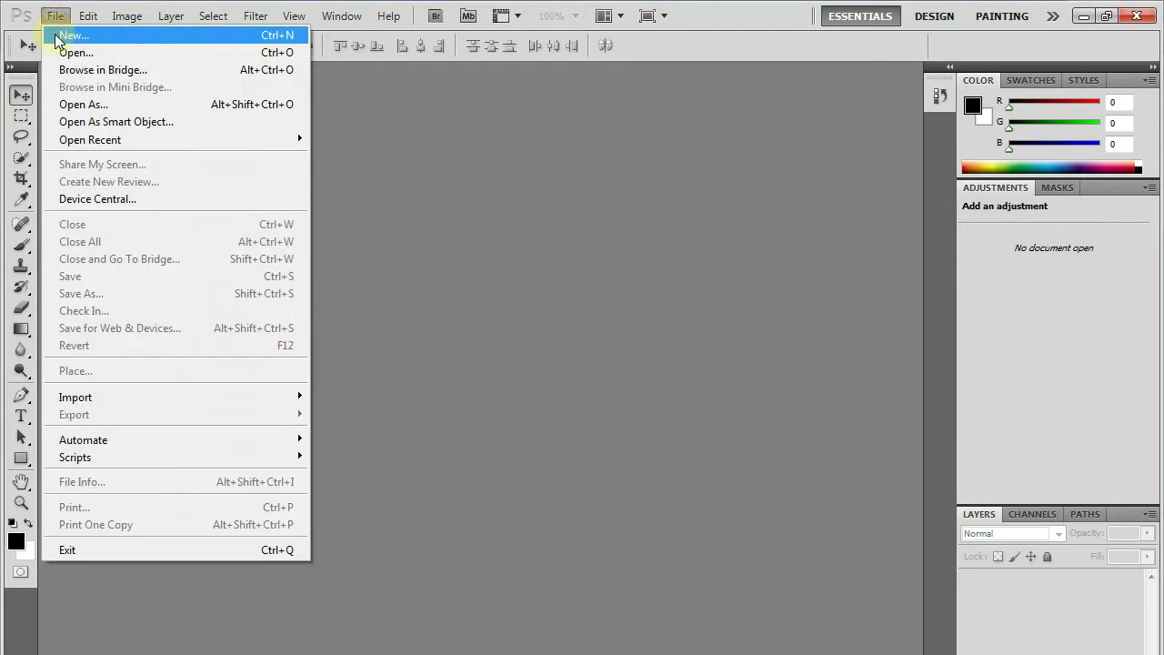
Step: Create a new 1280 × 720 document, Untitled-1, in its own floating window
click(73, 36)
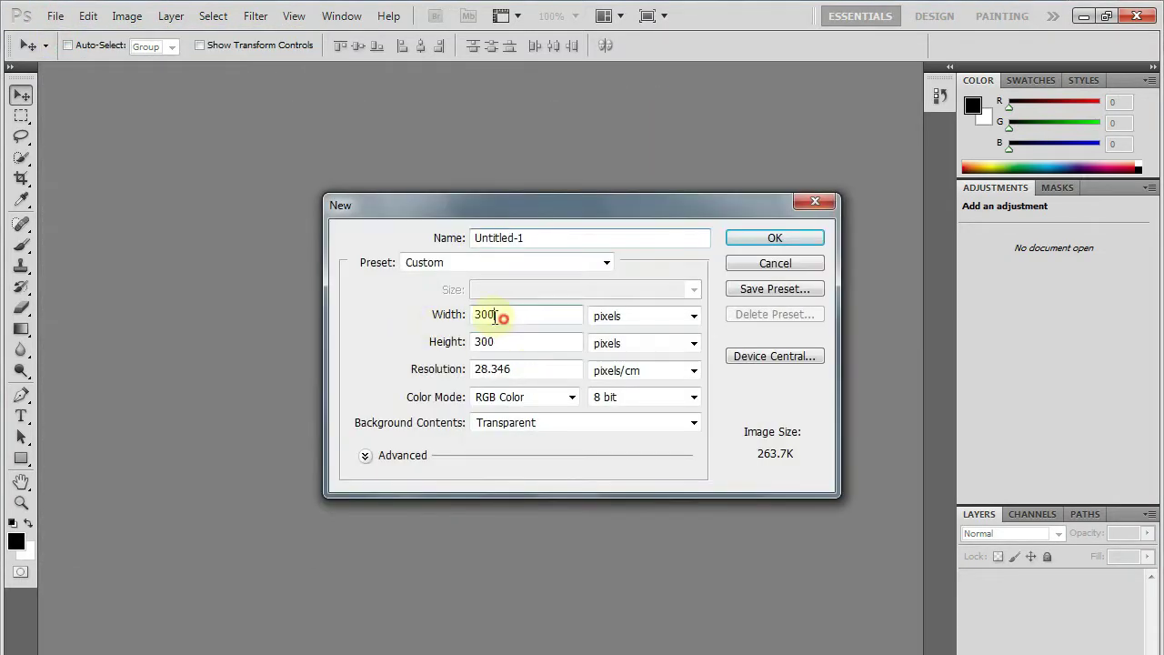
drag(495, 315, 430, 317)
text(280)
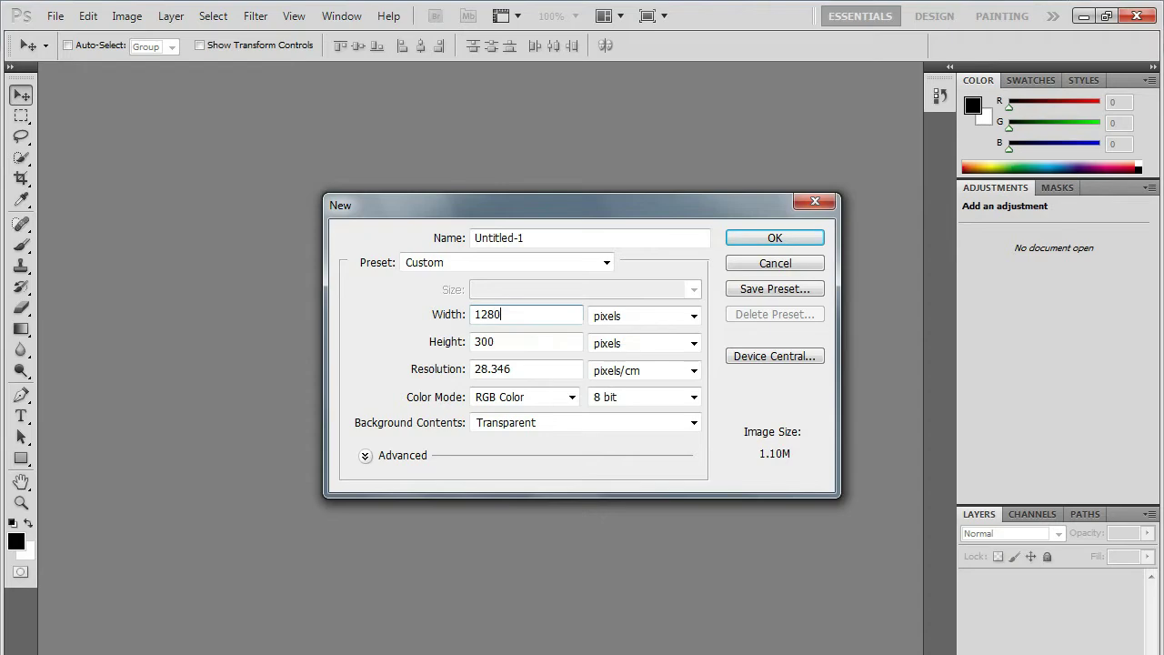
key(Tab)
key(Return)
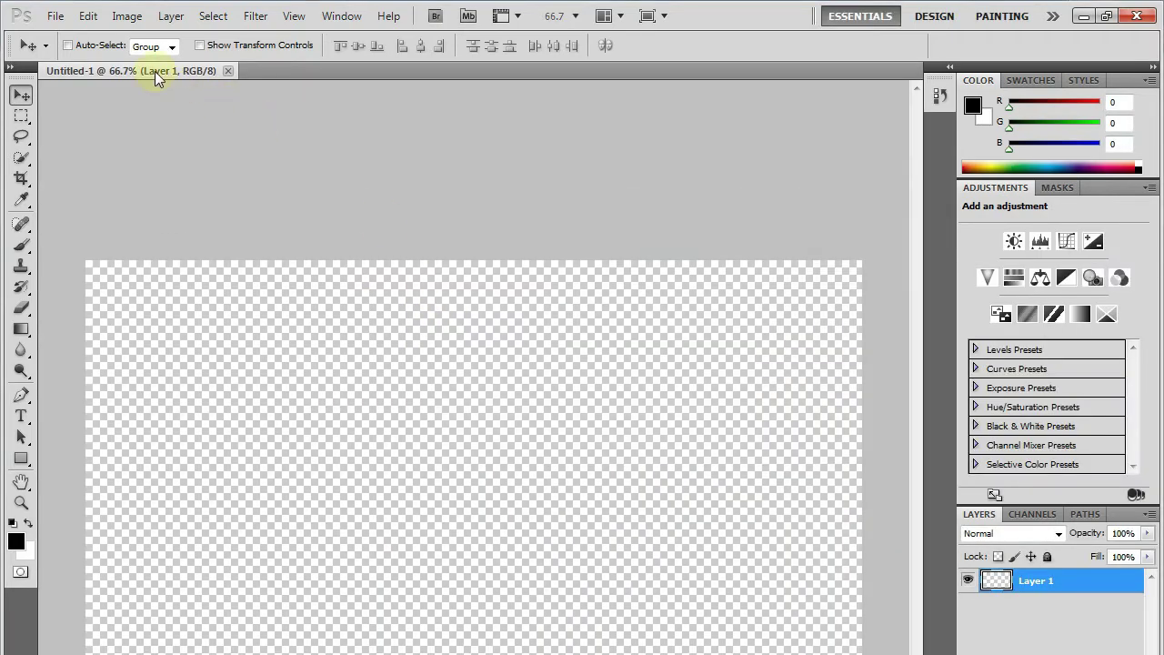
drag(155, 71, 311, 105)
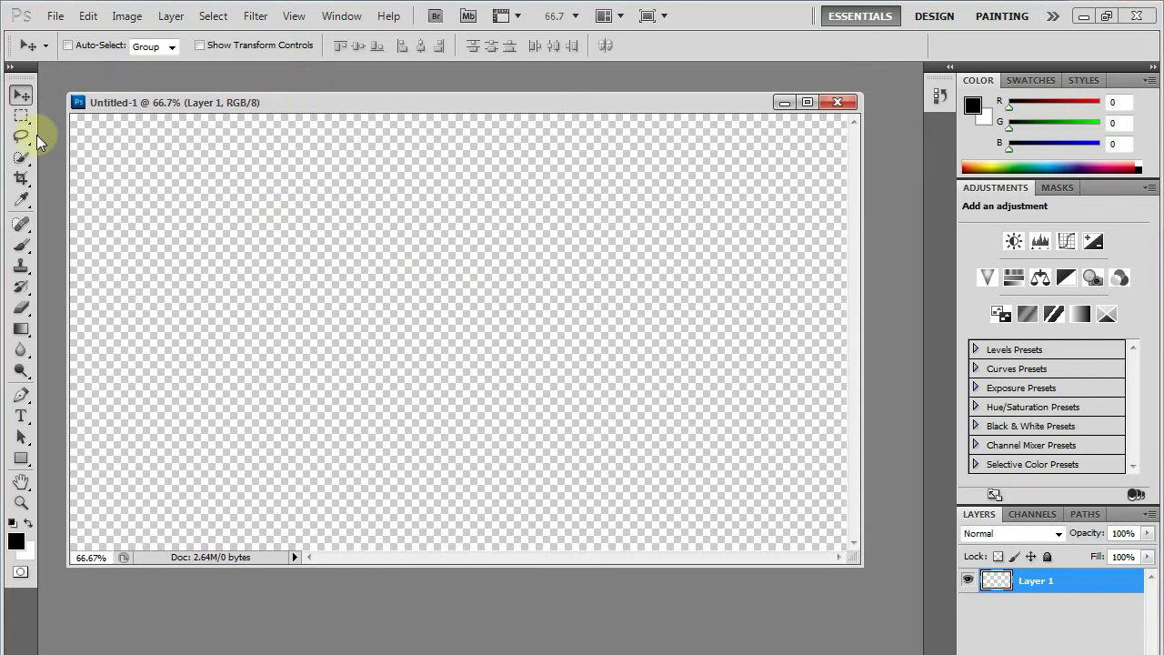
Step: Draw a rectangle shape layer across most of the canvas and fill it red (f21212)
click(21, 459)
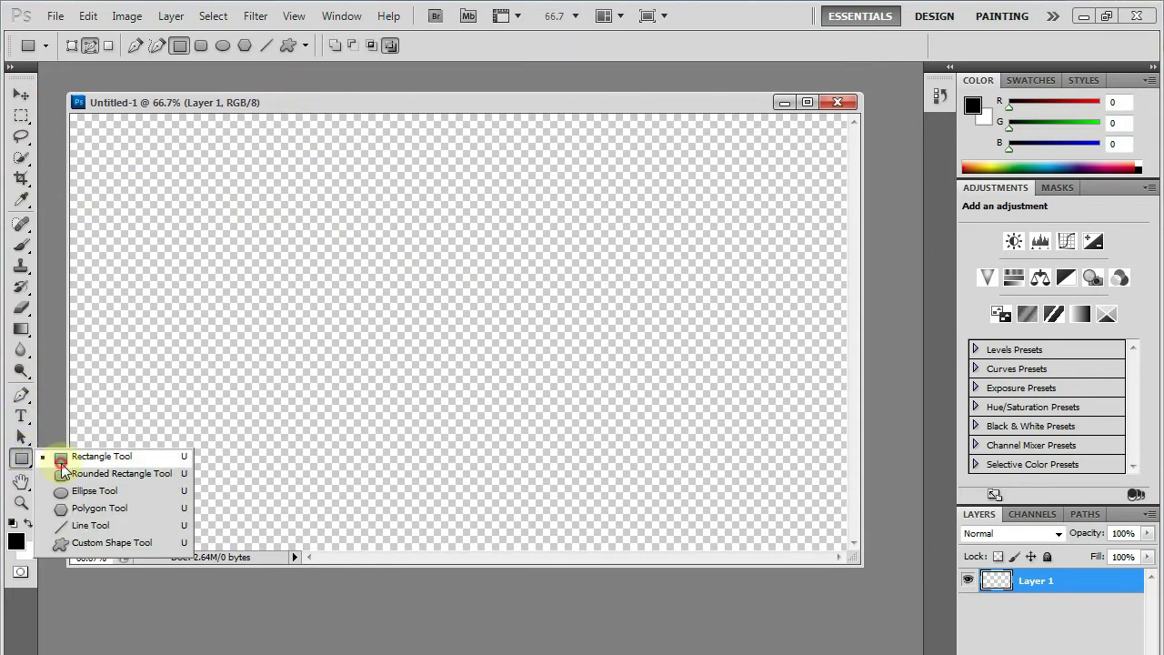
click(57, 456)
drag(97, 150, 813, 507)
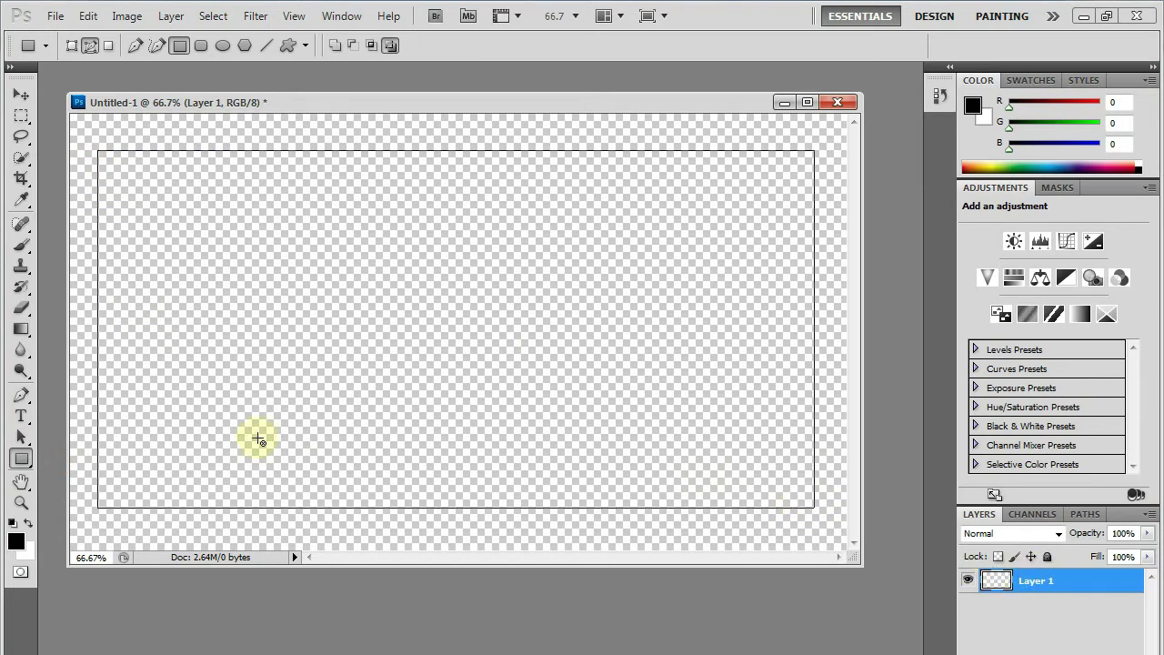
click(70, 46)
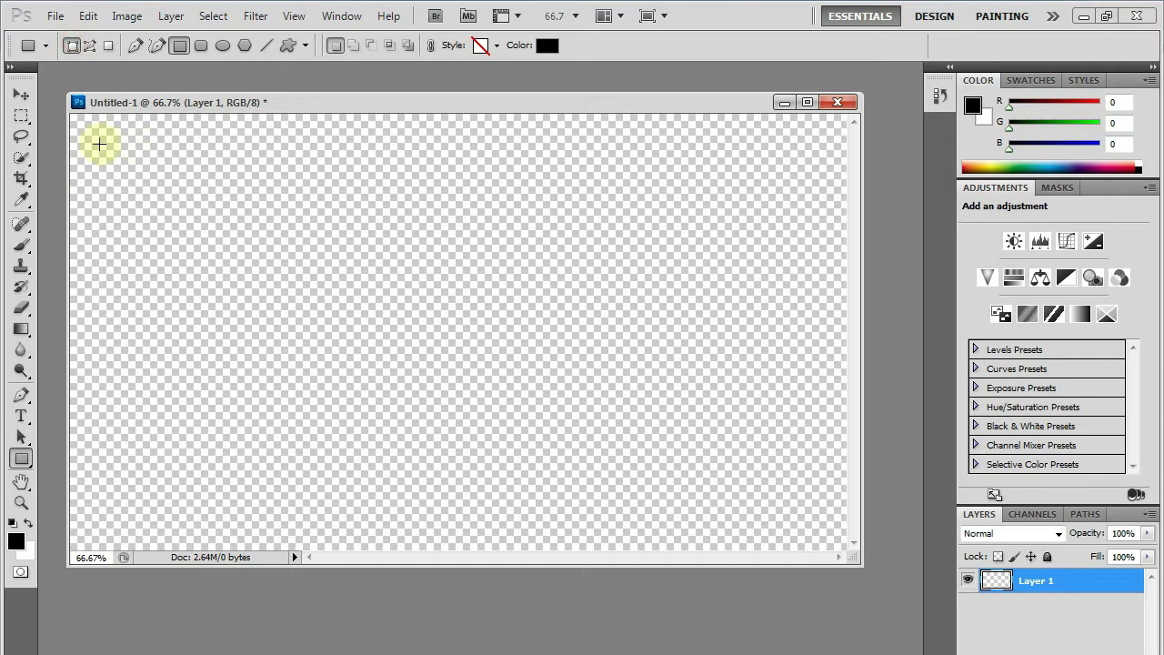
drag(99, 144, 798, 510)
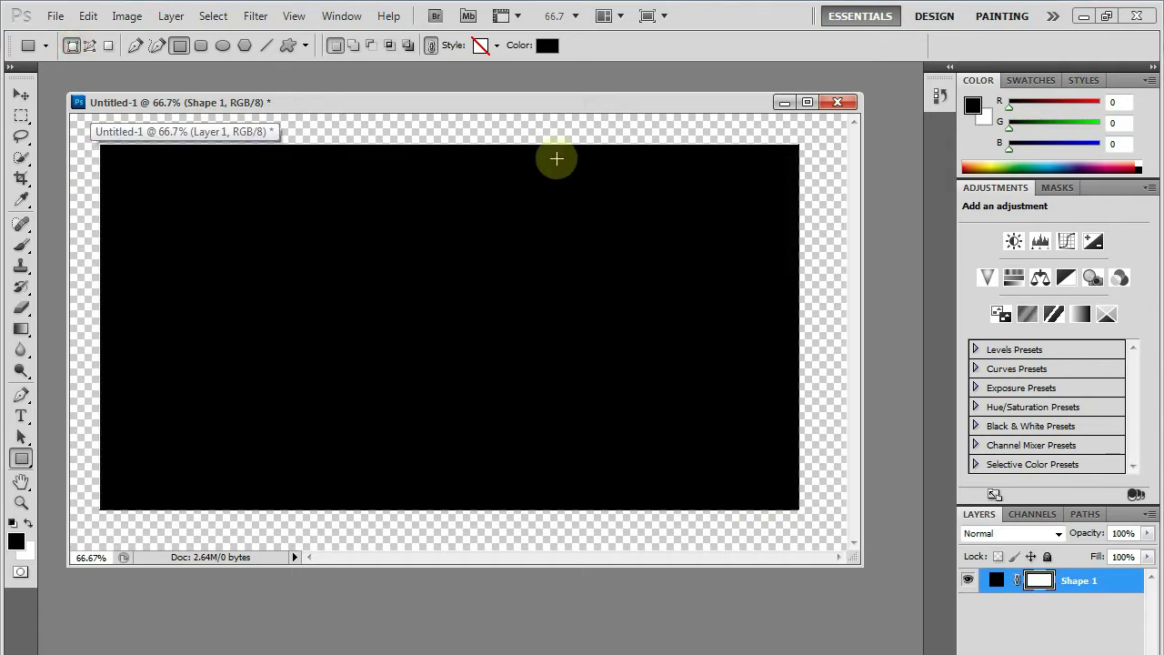
double_click(997, 586)
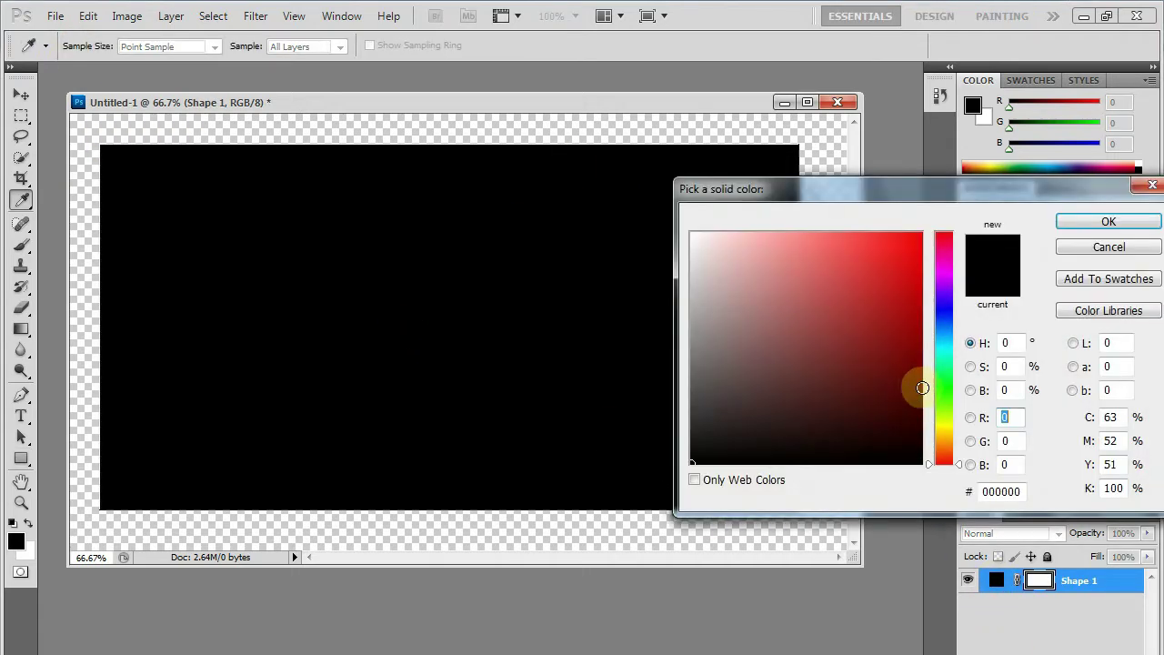
click(904, 244)
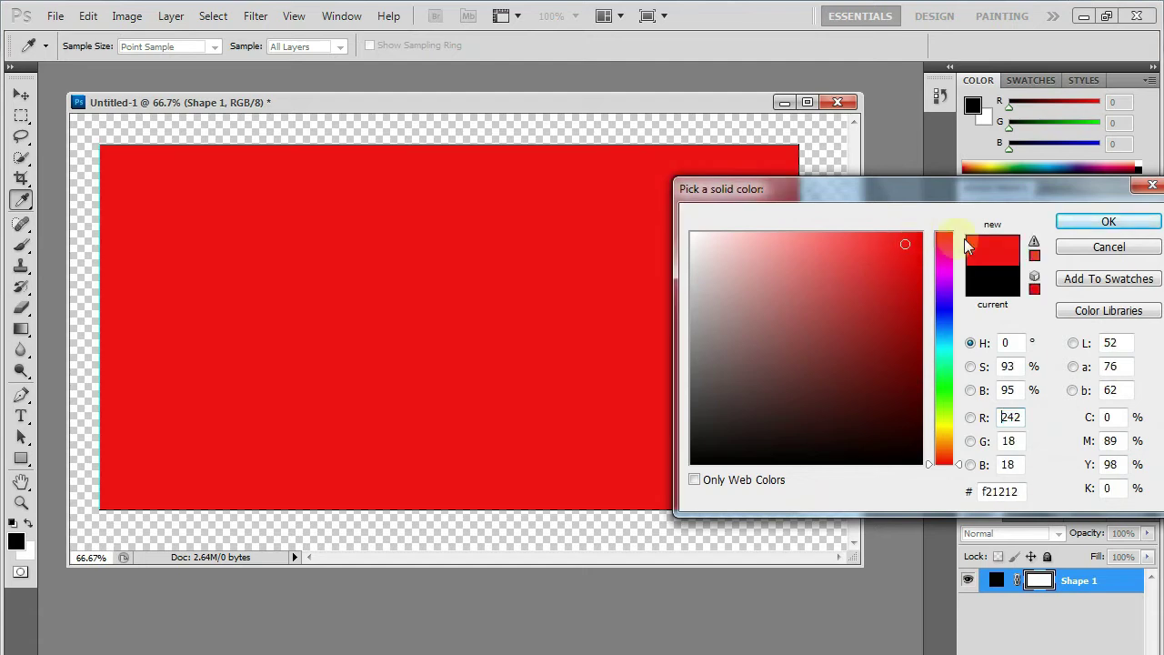
click(1090, 225)
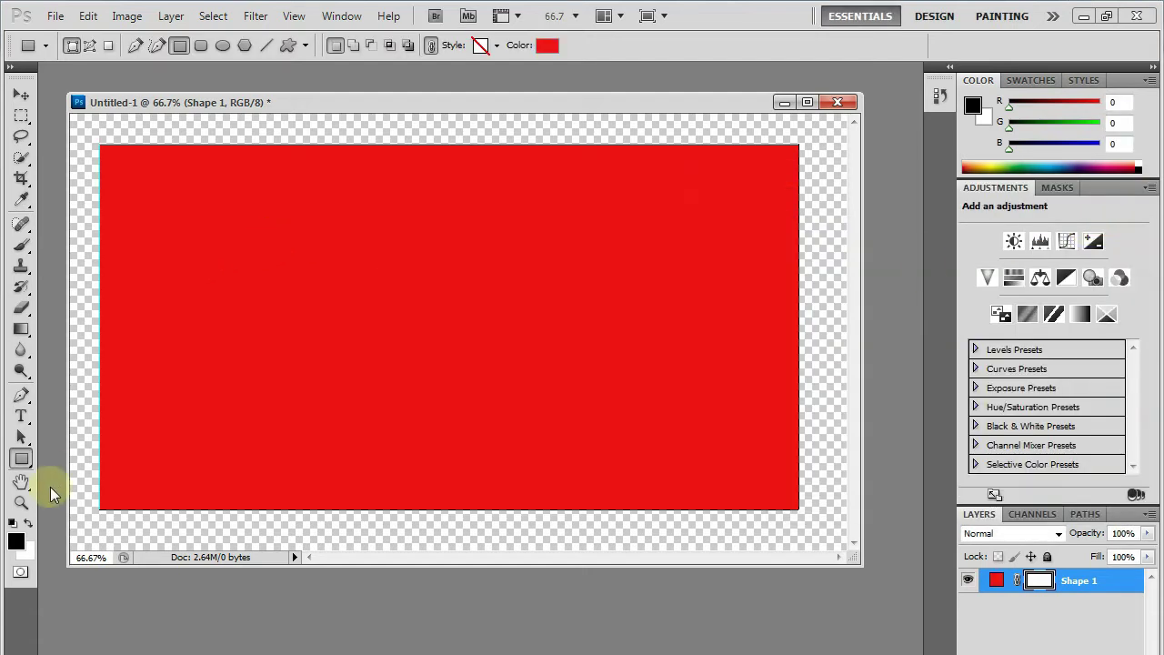
click(21, 416)
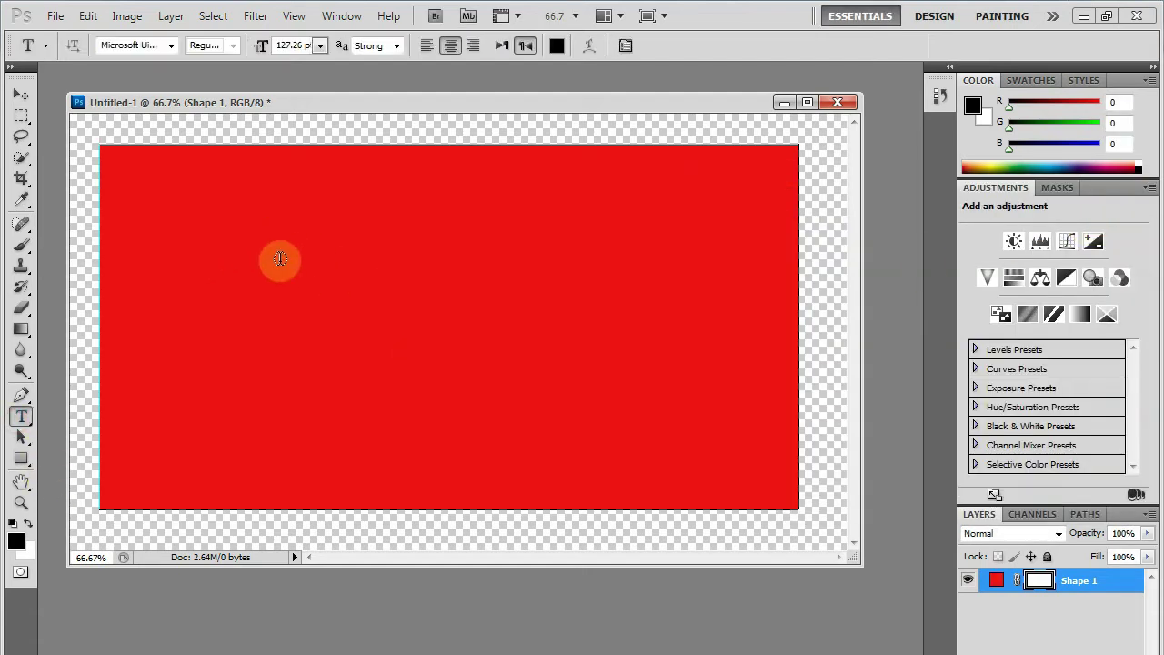
Step: Add the black heading 'Crop Your Photos in Any Shape', sized to span the banner's top
click(392, 189)
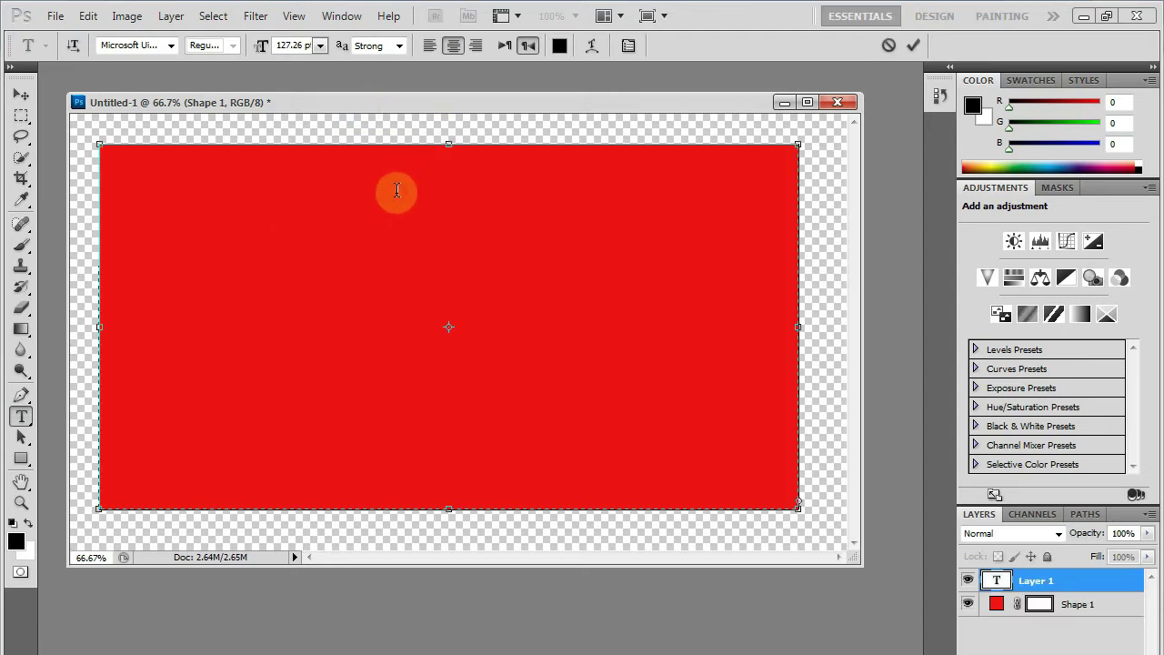
click(889, 45)
click(827, 256)
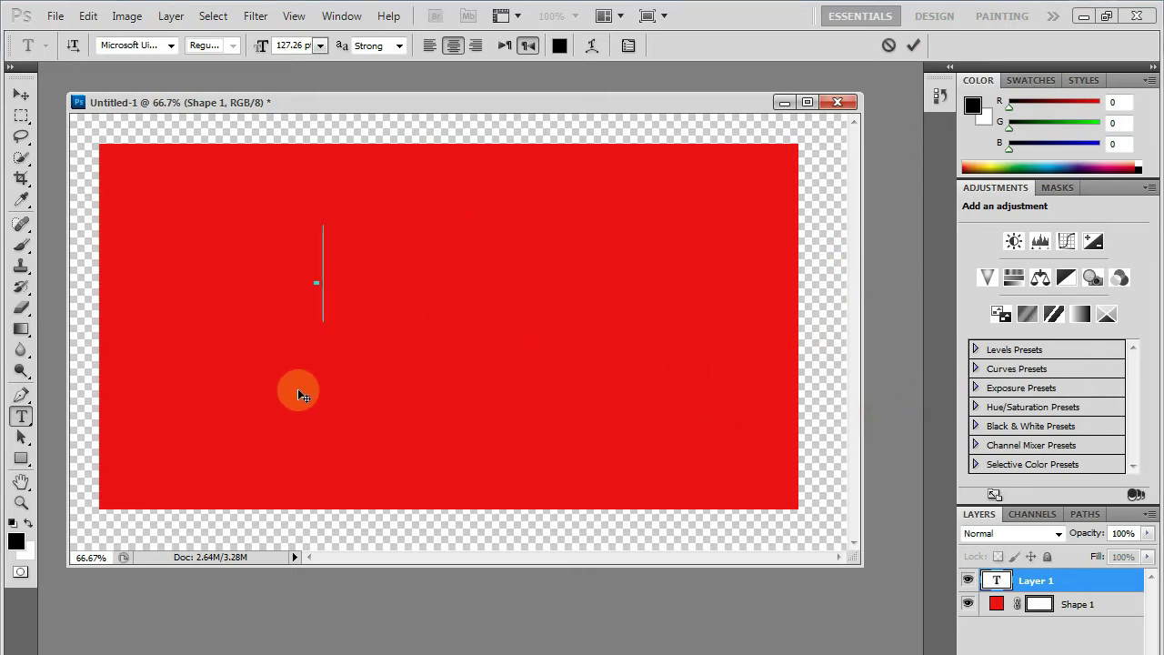
text(Cr)
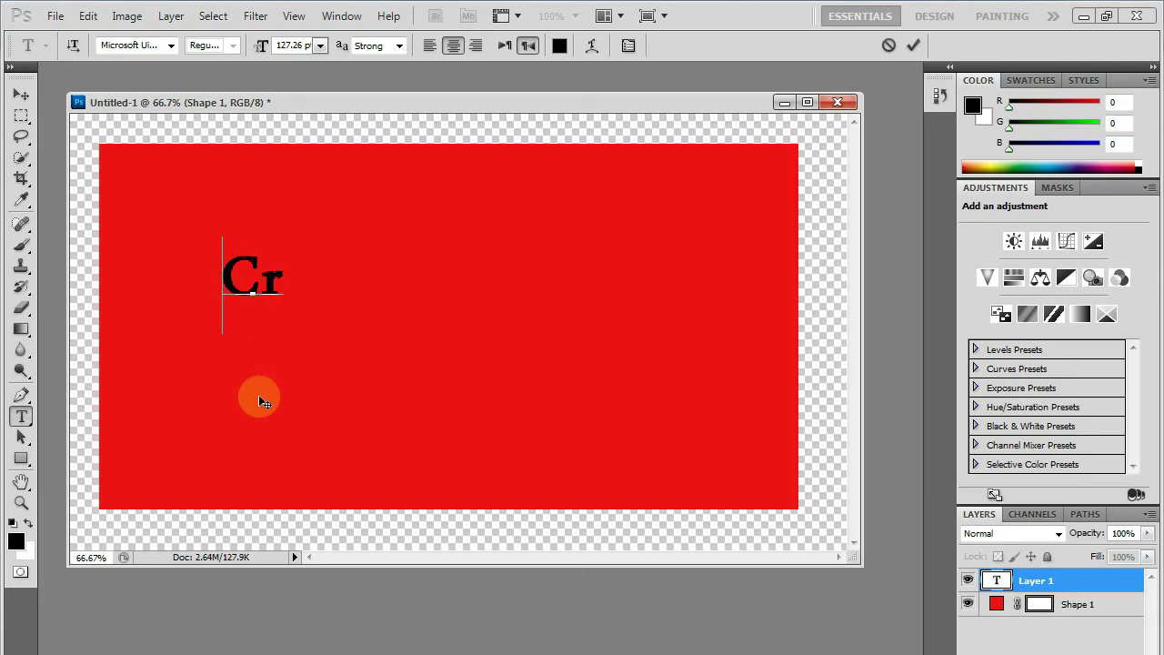
text(op Your Phot)
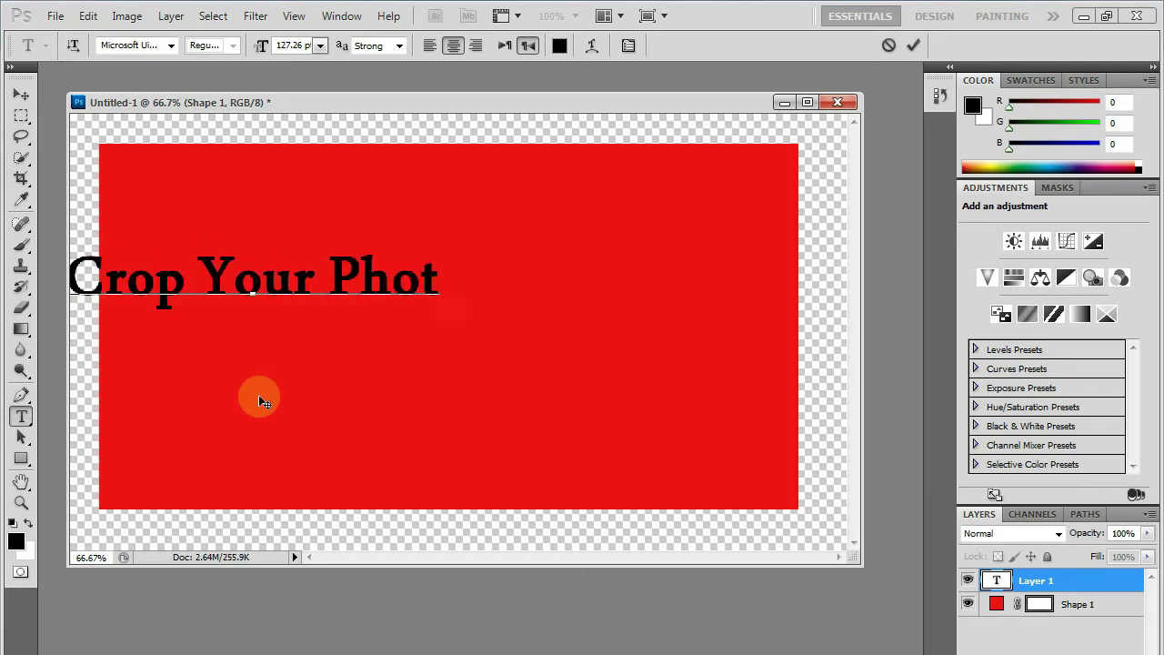
text(os in An)
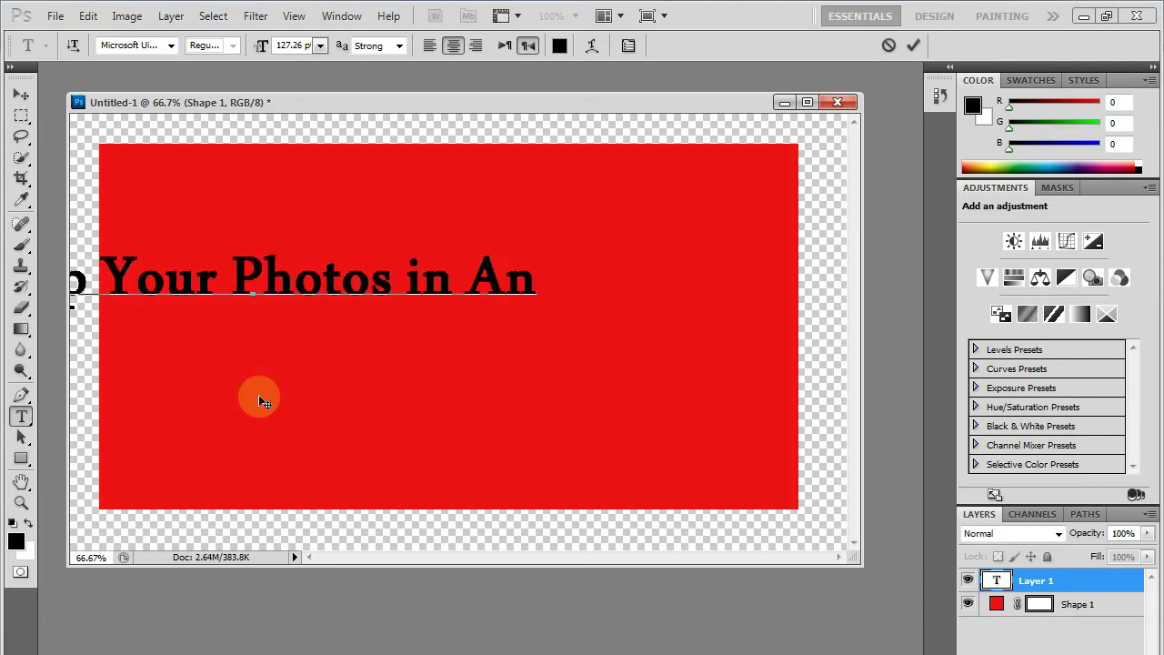
text(y Shape)
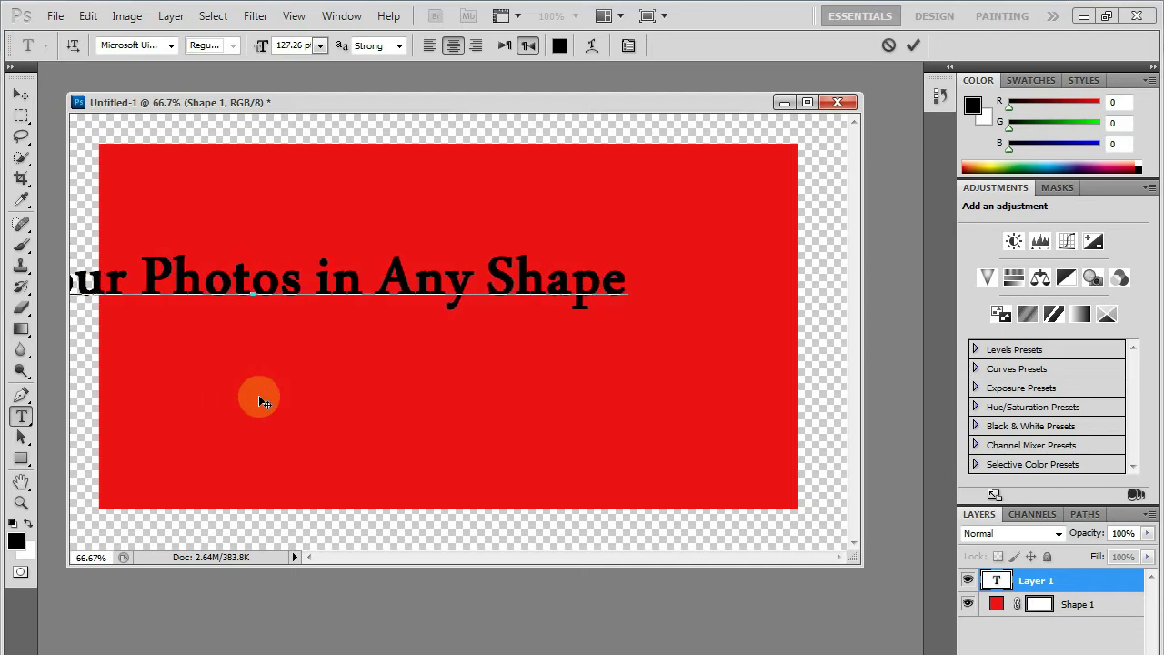
drag(628, 332, 410, 306)
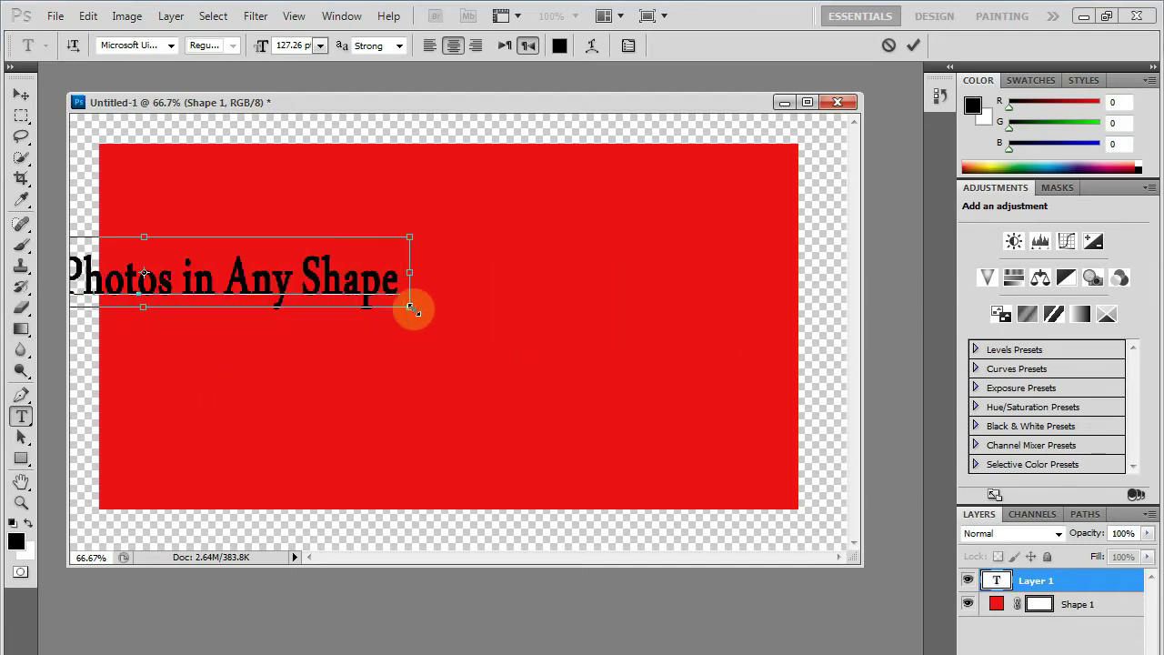
mouse_move(325, 371)
mouse_down()
mouse_move(539, 308)
mouse_move(544, 317)
mouse_up()
drag(645, 262, 777, 270)
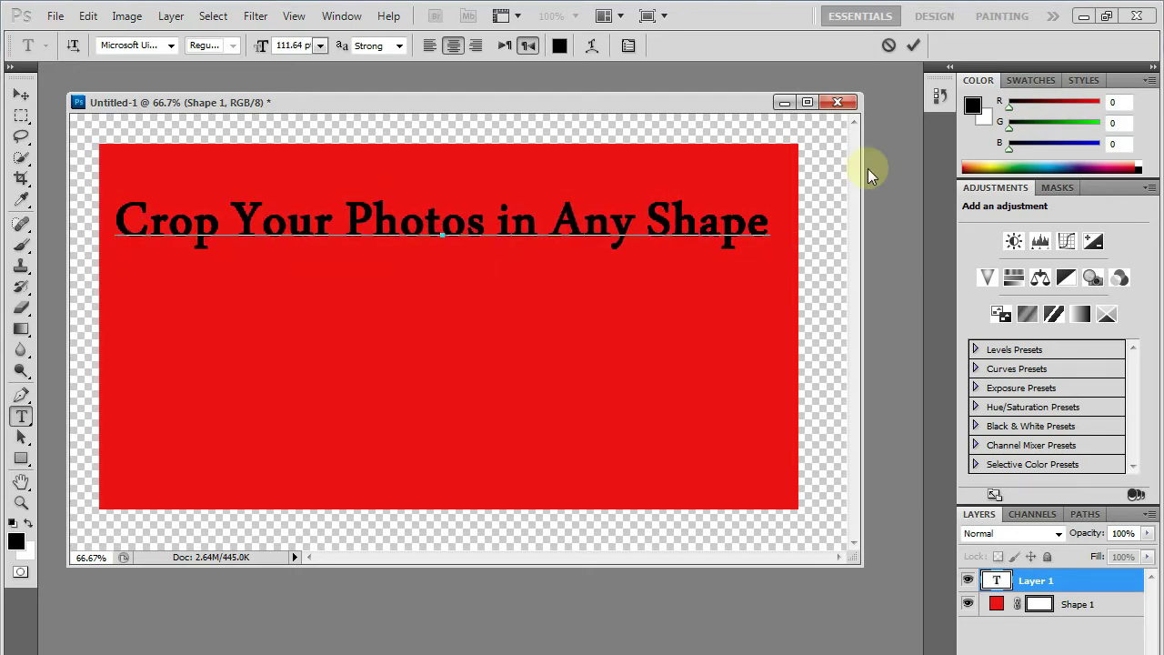
click(918, 43)
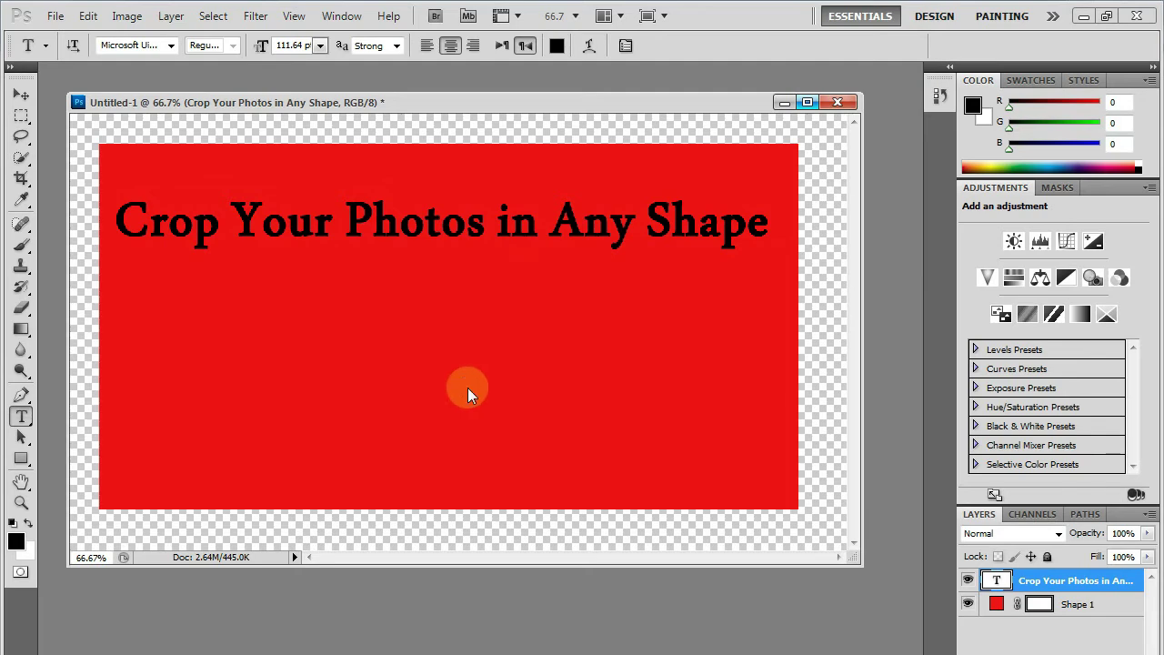
key(ctrl+o)
Step: Open me.png and drag its starburst cut-out into the Untitled-1 banner document
drag(818, 255, 819, 403)
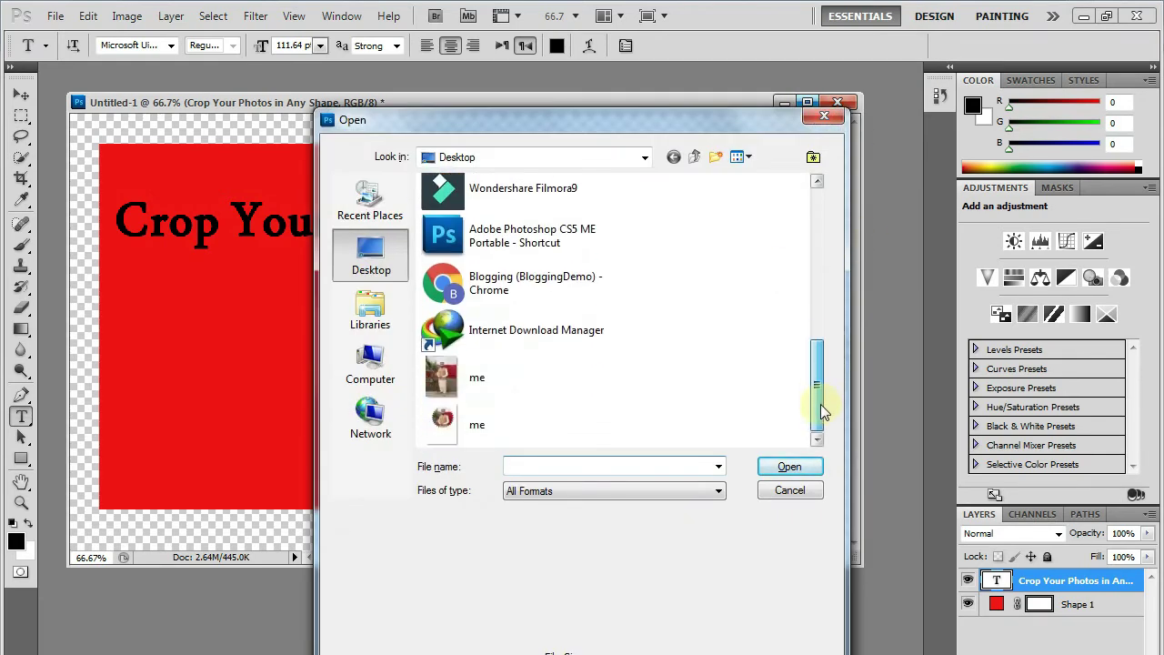
click(500, 416)
click(806, 467)
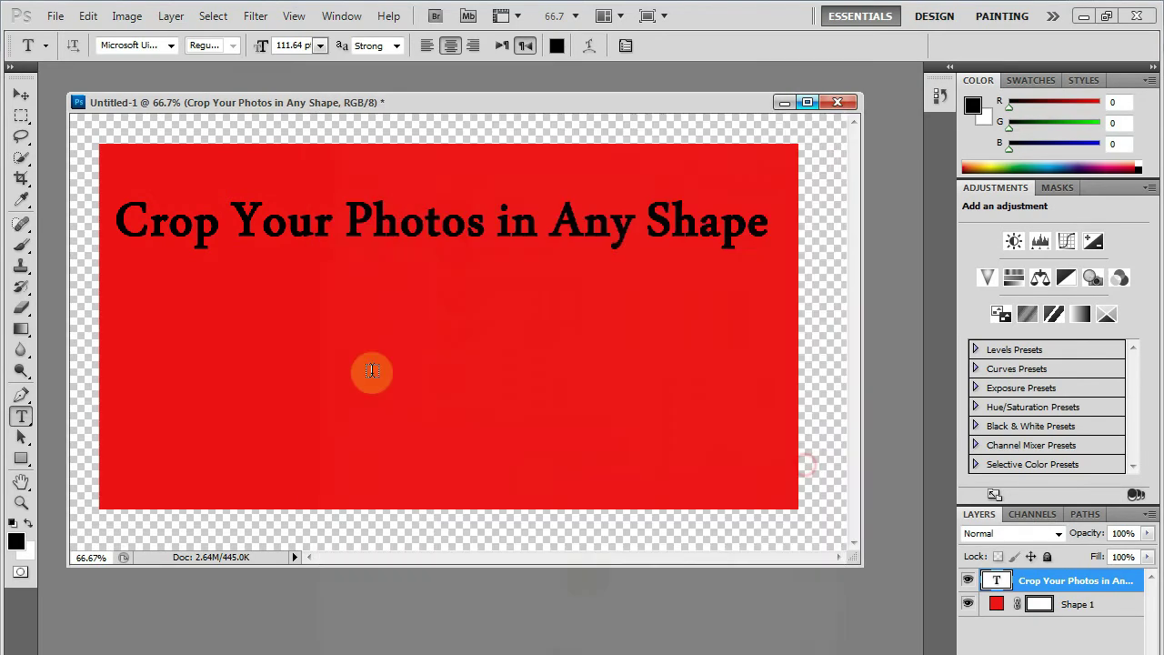
click(22, 94)
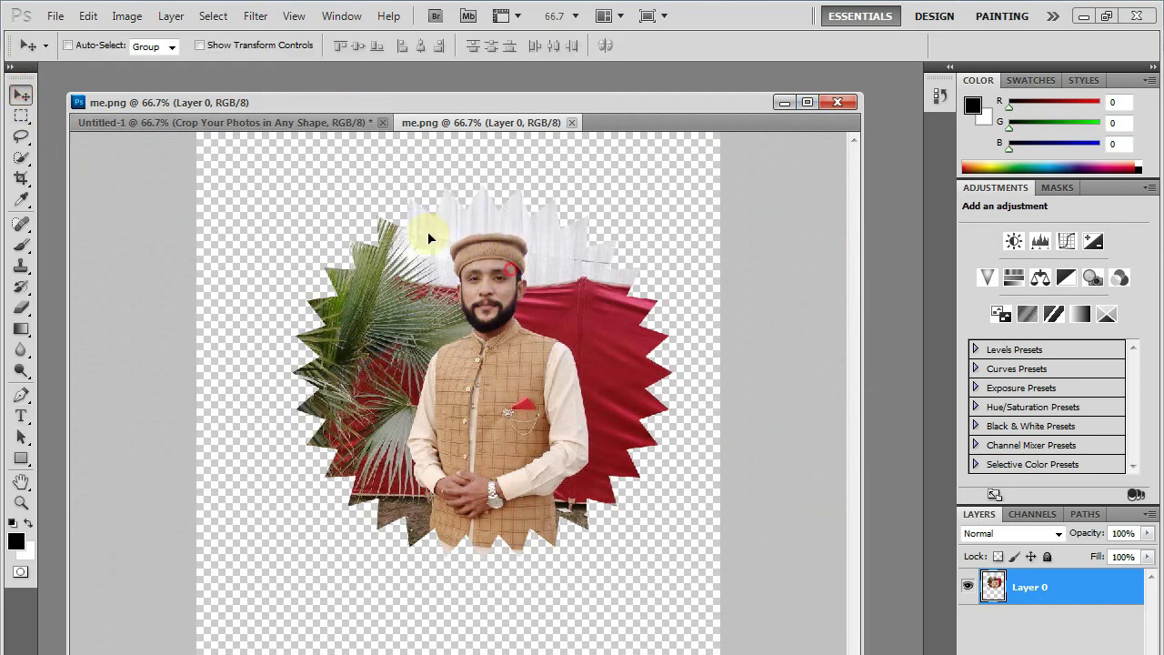
mouse_move(500, 261)
mouse_down()
mouse_move(241, 125)
mouse_move(500, 461)
mouse_move(469, 417)
mouse_move(483, 401)
mouse_up()
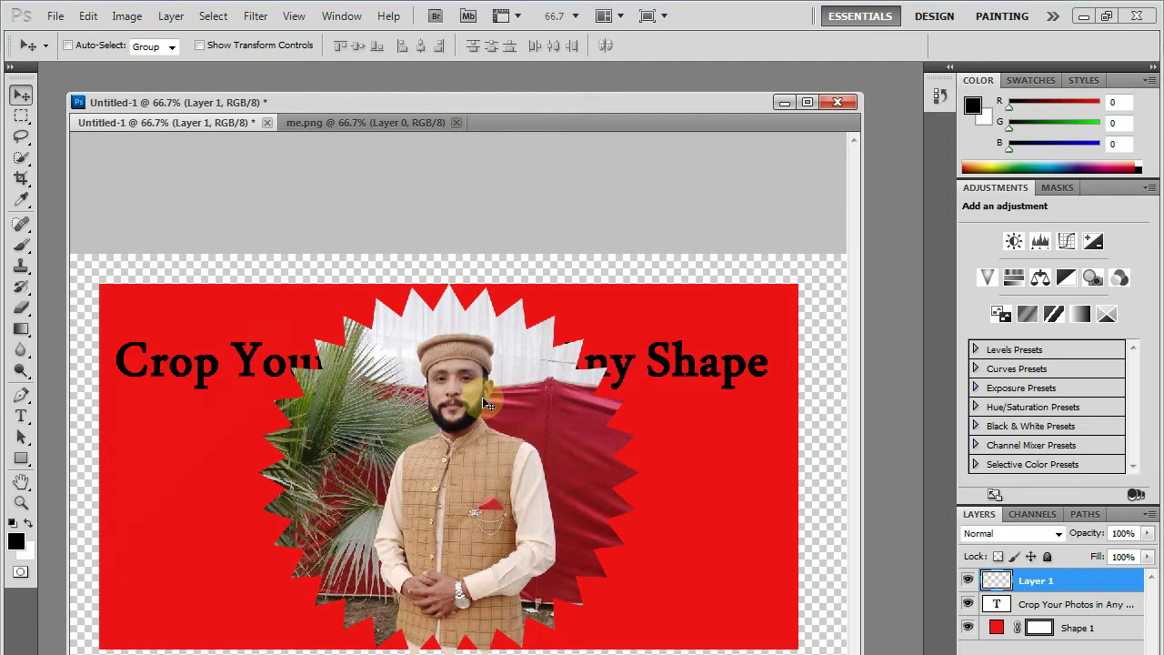
Step: Scale the starburst portrait to about half size and place it at the banner's lower right
key(ctrl+t)
drag(642, 282, 633, 283)
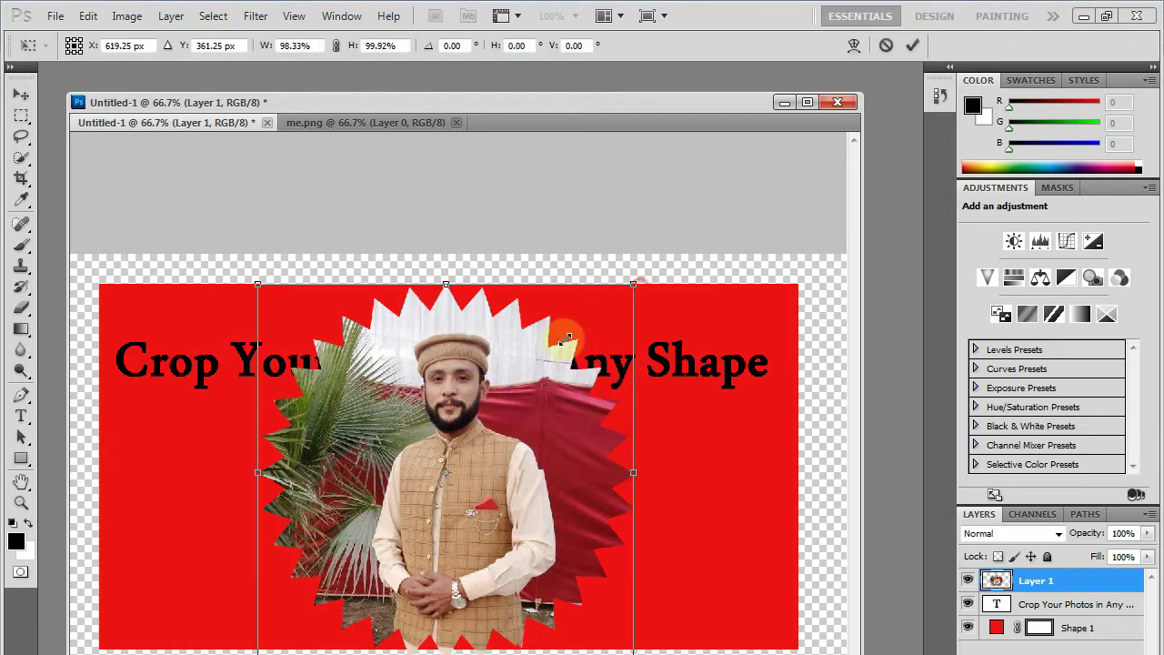
drag(567, 338, 454, 441)
mouse_move(405, 527)
mouse_down()
mouse_move(693, 481)
mouse_move(700, 497)
mouse_move(715, 495)
mouse_up()
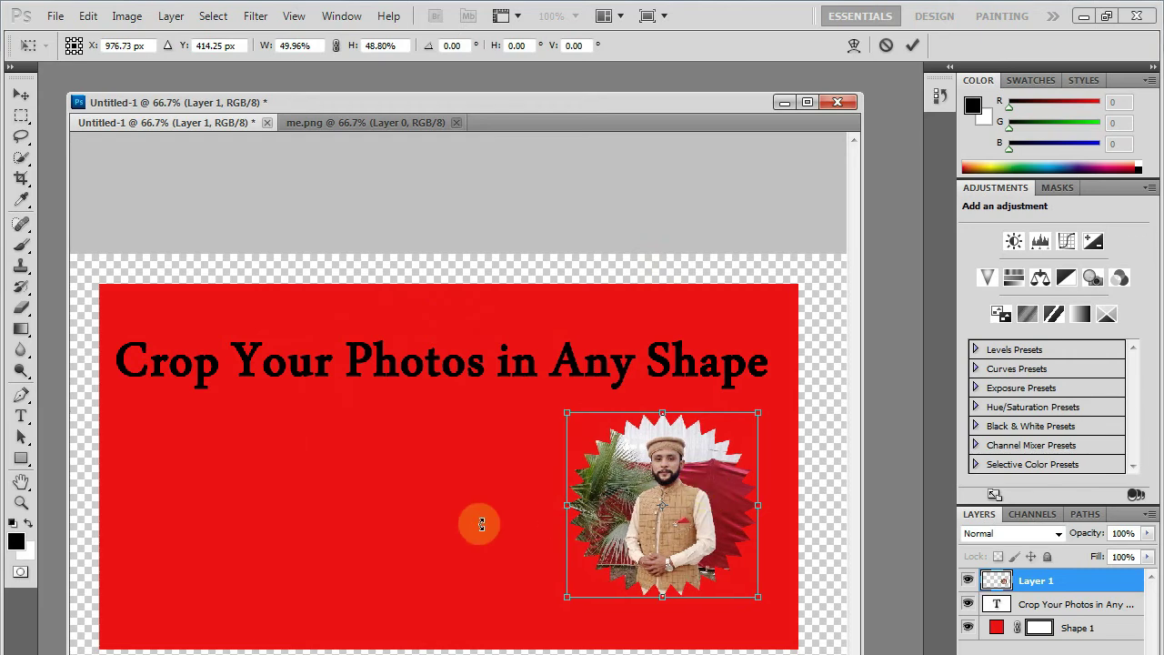
click(915, 46)
Step: Change the Shape 1 banner fill from red to black (000000)
double_click(995, 632)
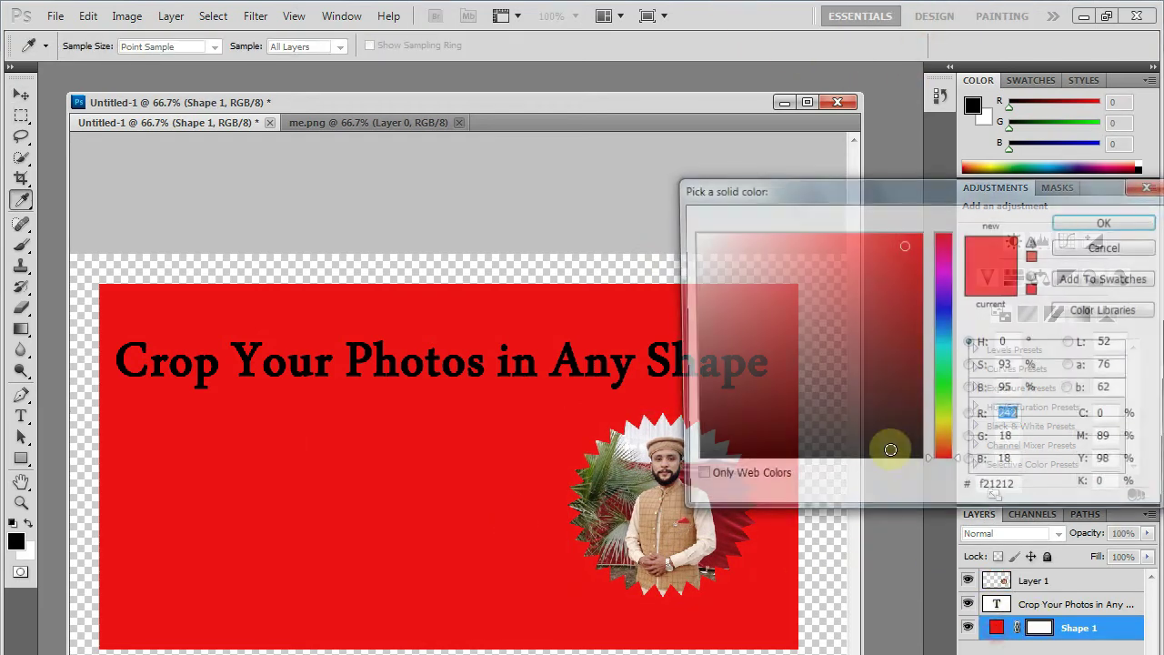
click(653, 267)
click(702, 462)
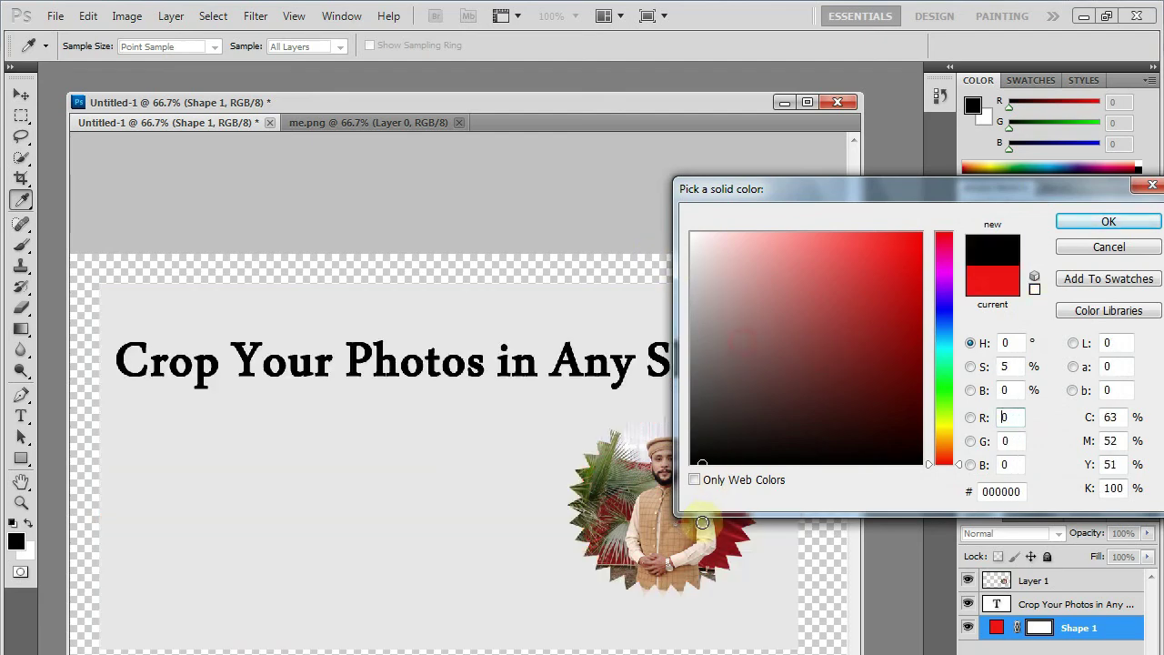
click(1107, 221)
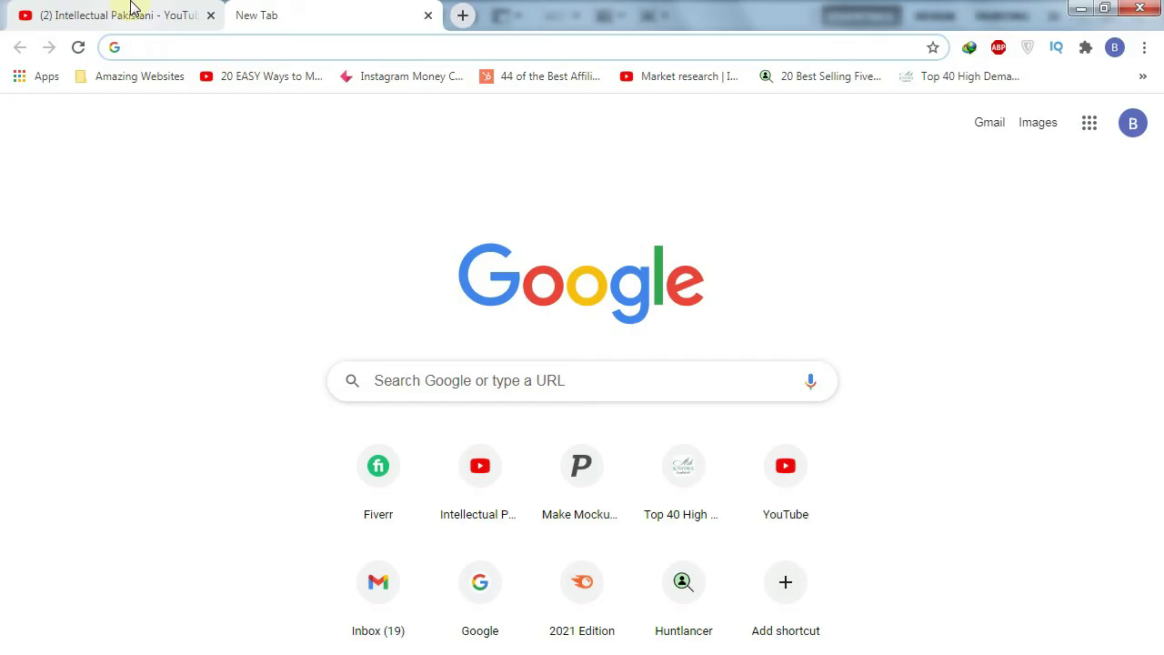
Step: Switch to the YouTube channel tab in Chrome and scroll down to its uploads
click(130, 10)
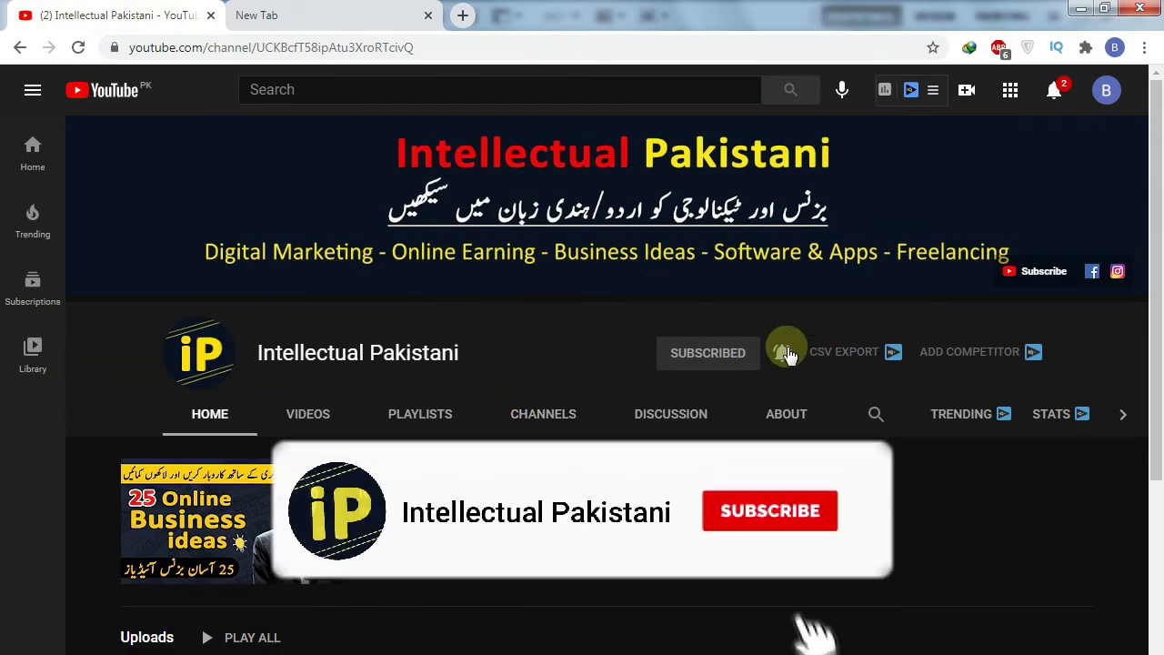
drag(1155, 161, 1154, 362)
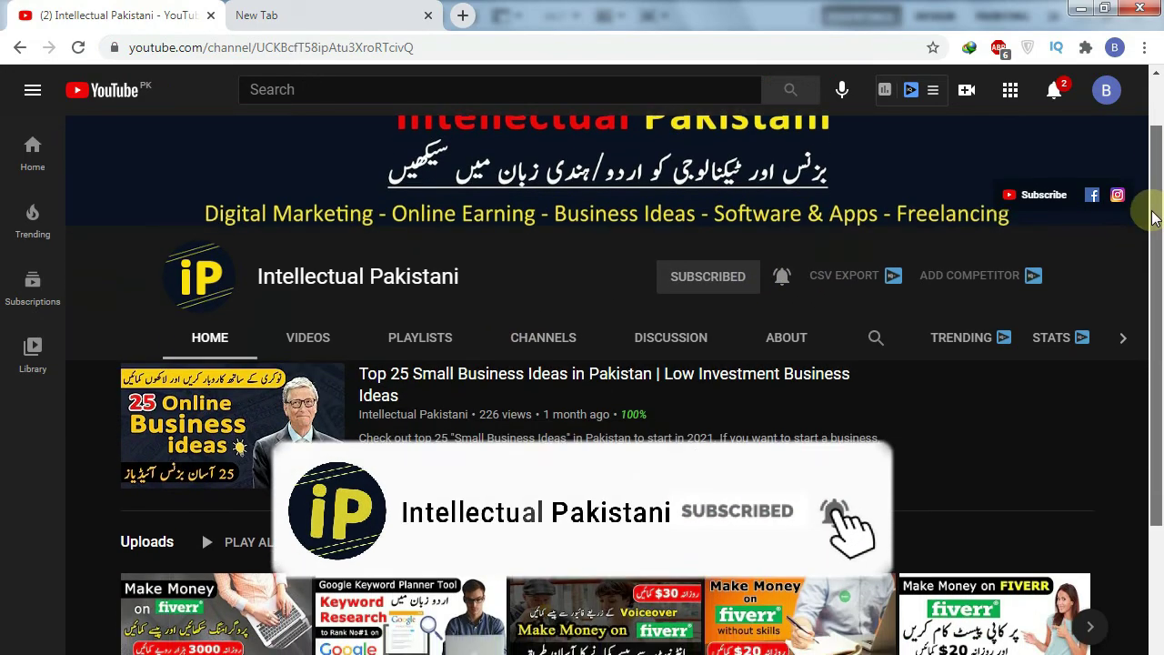